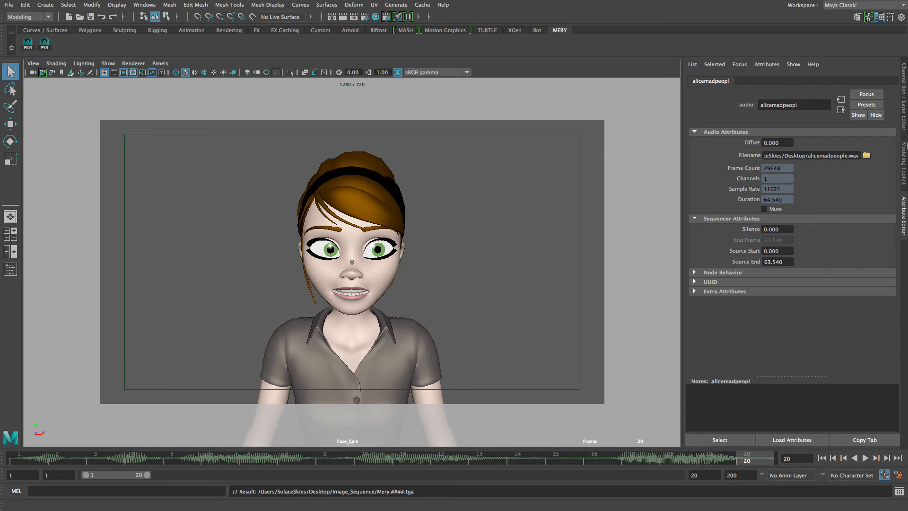
# Set the time slider playback speed to Play every frame with max playback speed Free, and save the preferences.
pyautogui.click(898, 475)
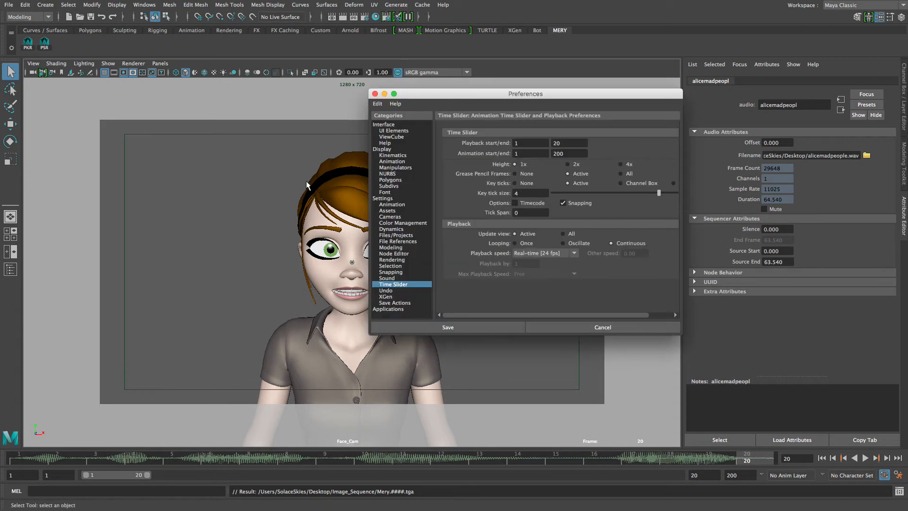
pyautogui.moveTo(488, 84); pyautogui.dragTo(438, 68)
pyautogui.click(487, 237)
pyautogui.click(488, 245)
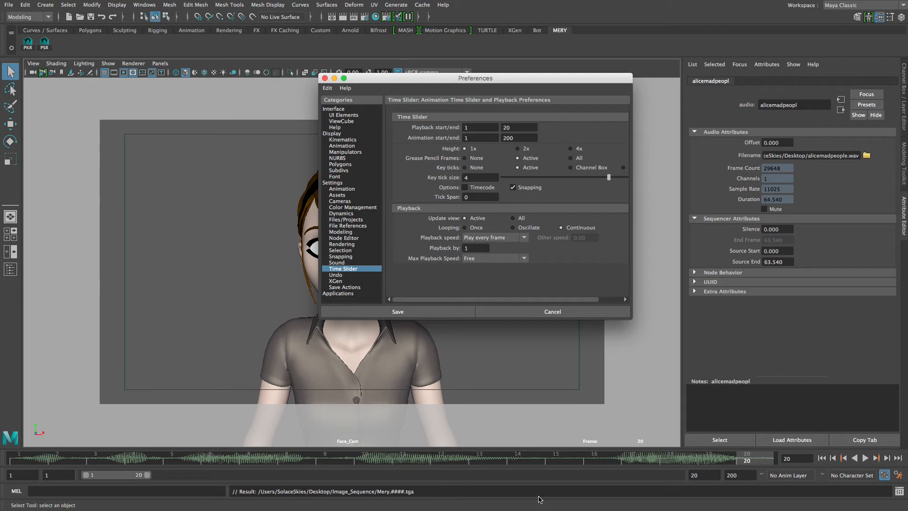
pyautogui.click(487, 240)
pyautogui.click(491, 256)
pyautogui.click(425, 312)
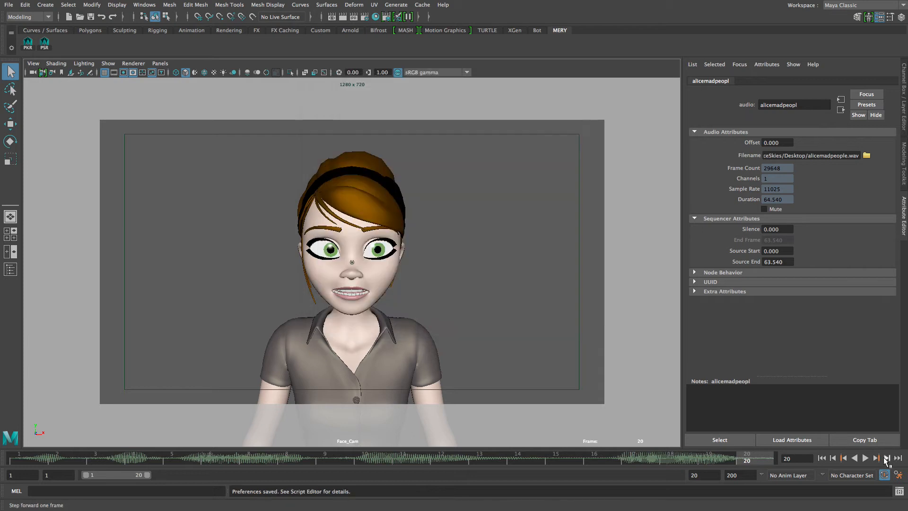
# Play back the animation and open the alicemadpeopl sound options from the timeline sound menu.
pyautogui.click(867, 459)
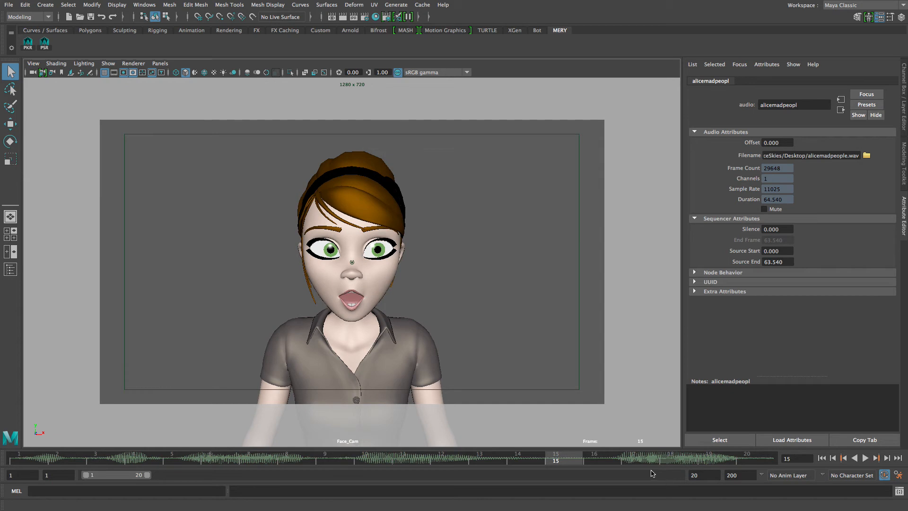
pyautogui.rightClick(571, 457)
pyautogui.moveTo(595, 443)
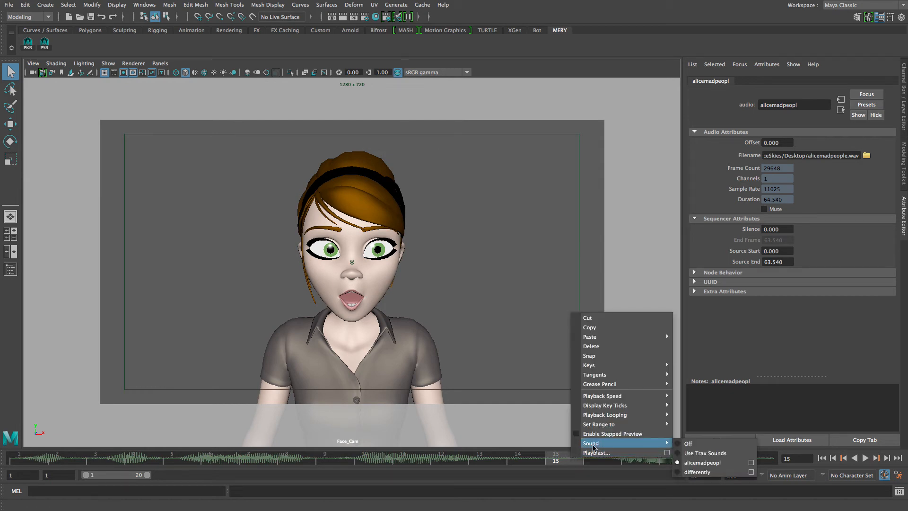
pyautogui.click(748, 465)
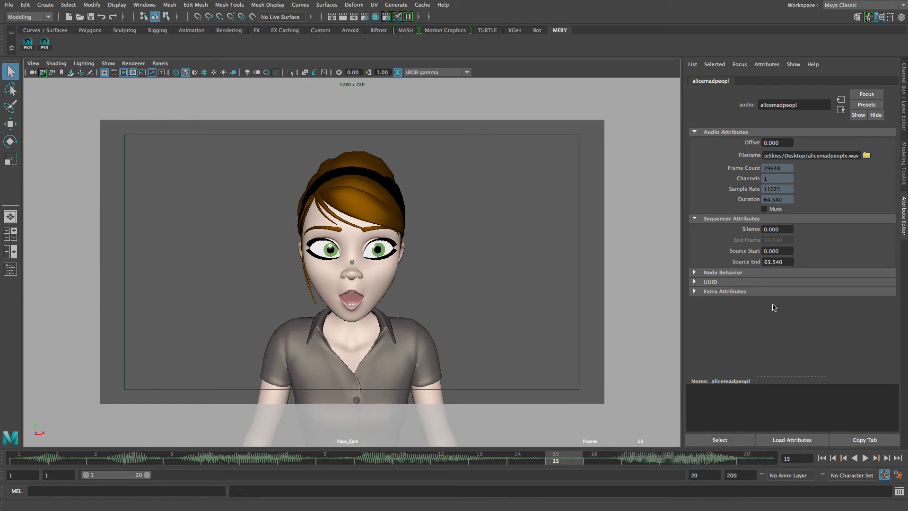
# Reload alicemadpeople.wav from the Desktop as the audio node's file.
pyautogui.click(867, 156)
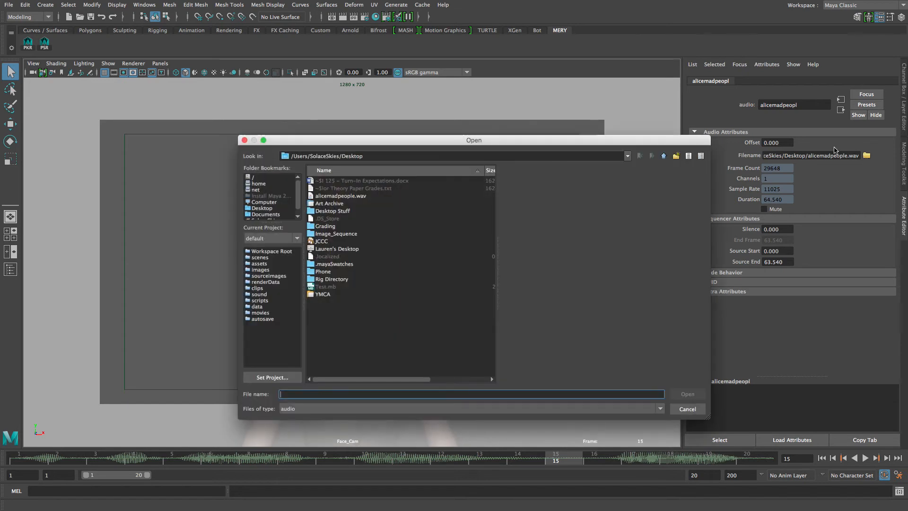
pyautogui.click(341, 195)
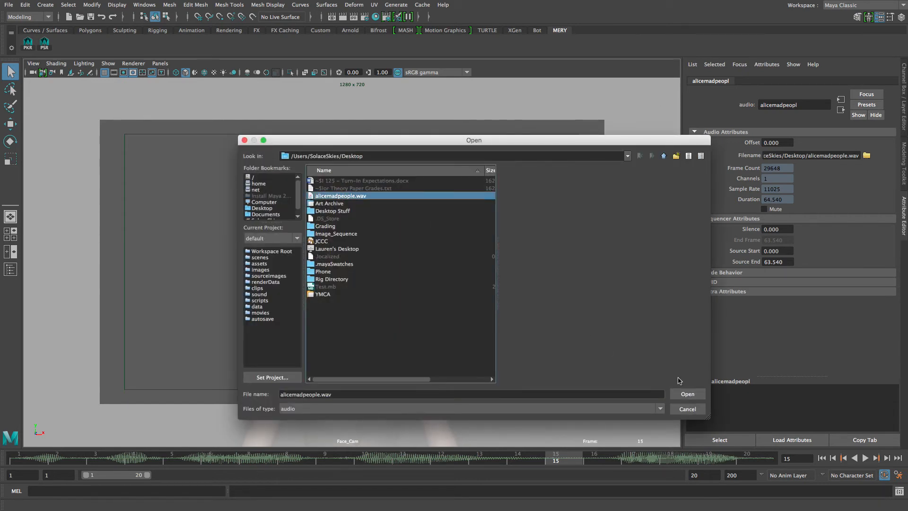
pyautogui.click(702, 395)
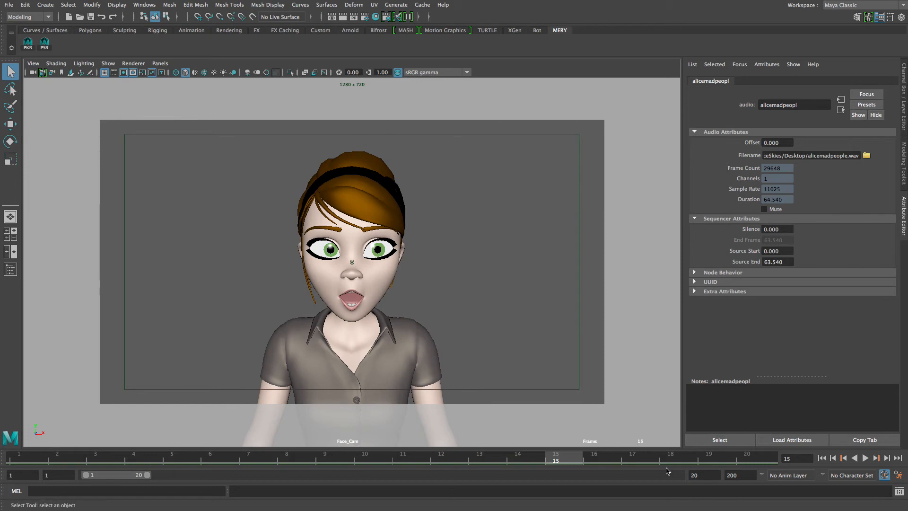
# Toggle playback, then set the timeline sound to alicemadpeopl.
pyautogui.click(865, 459)
pyautogui.click(865, 459)
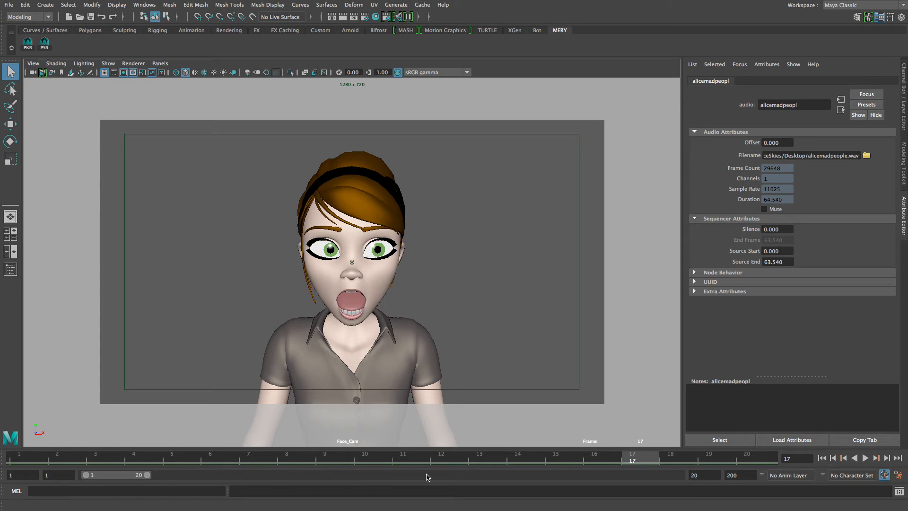
pyautogui.rightClick(464, 457)
pyautogui.moveTo(542, 450)
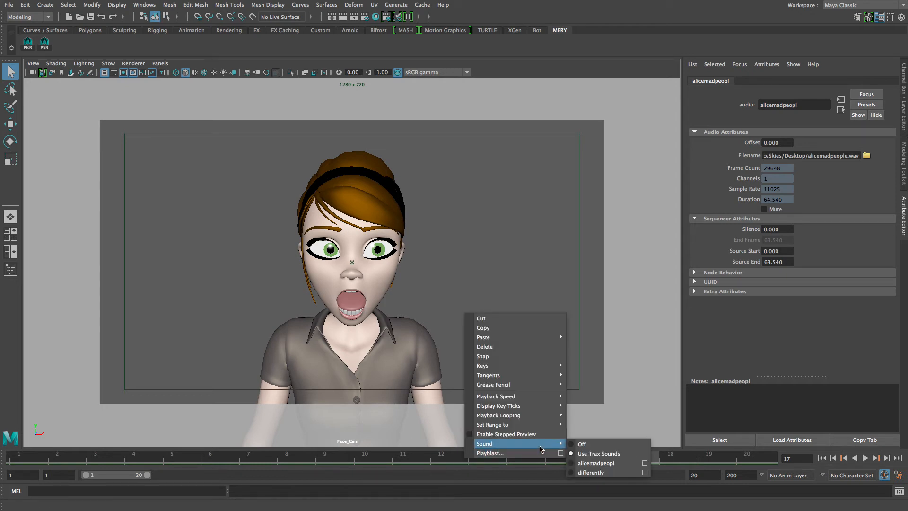
pyautogui.click(569, 463)
# Scrub through the timeline and play it back to check the audio against the animation.
pyautogui.moveTo(589, 459); pyautogui.dragTo(409, 467)
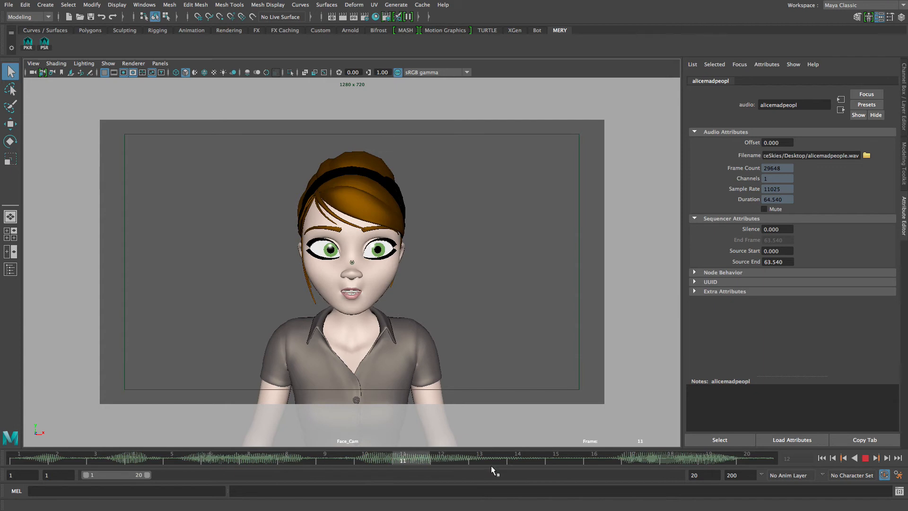
pyautogui.moveTo(467, 467); pyautogui.dragTo(476, 468)
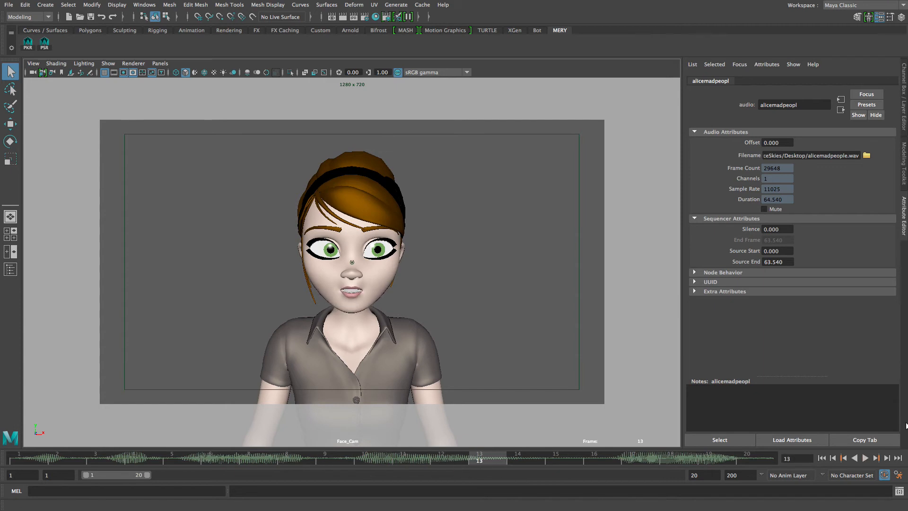
pyautogui.click(865, 459)
pyautogui.click(865, 458)
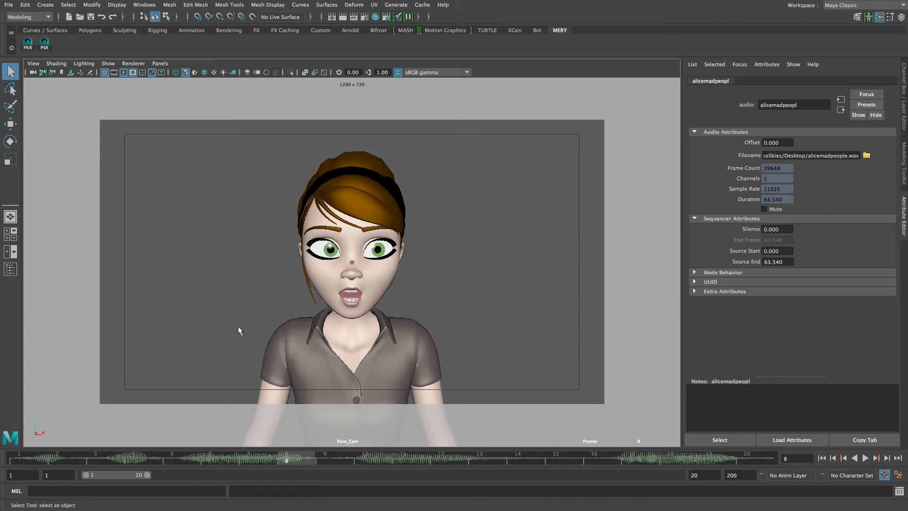
# Open the Playblast options and set the format to image with tga encoding.
pyautogui.rightClick(475, 459)
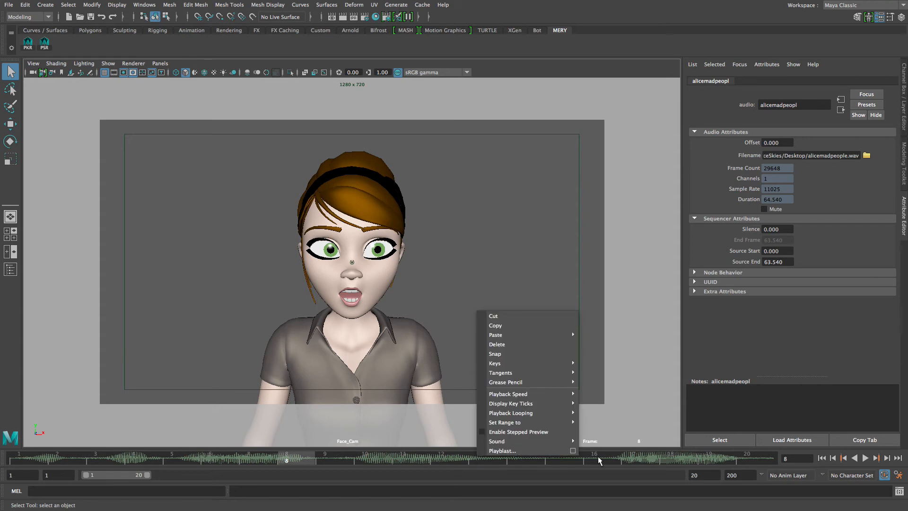
pyautogui.click(573, 450)
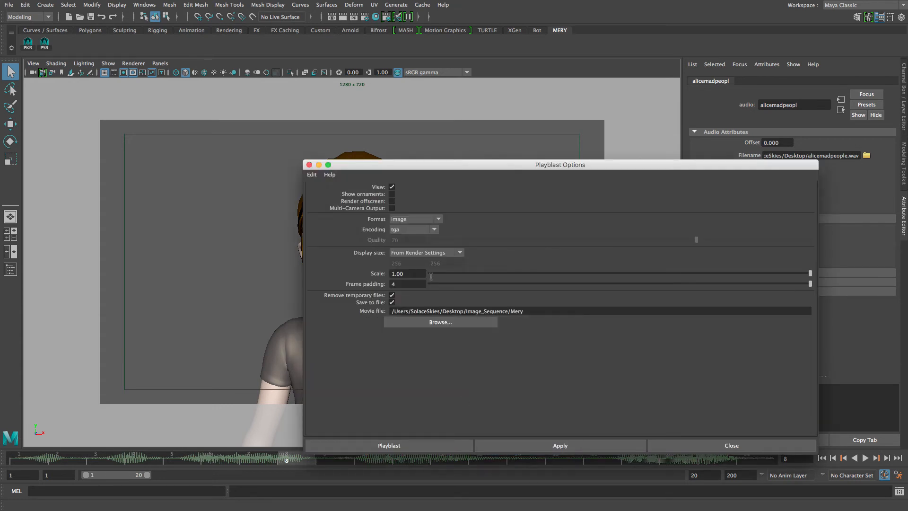
pyautogui.moveTo(393, 165); pyautogui.dragTo(385, 129)
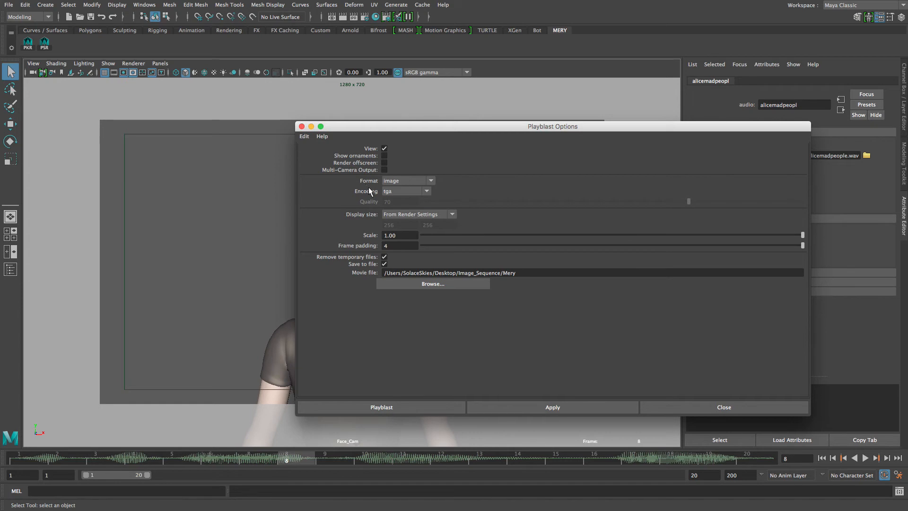
pyautogui.click(400, 181)
pyautogui.click(397, 202)
pyautogui.click(395, 192)
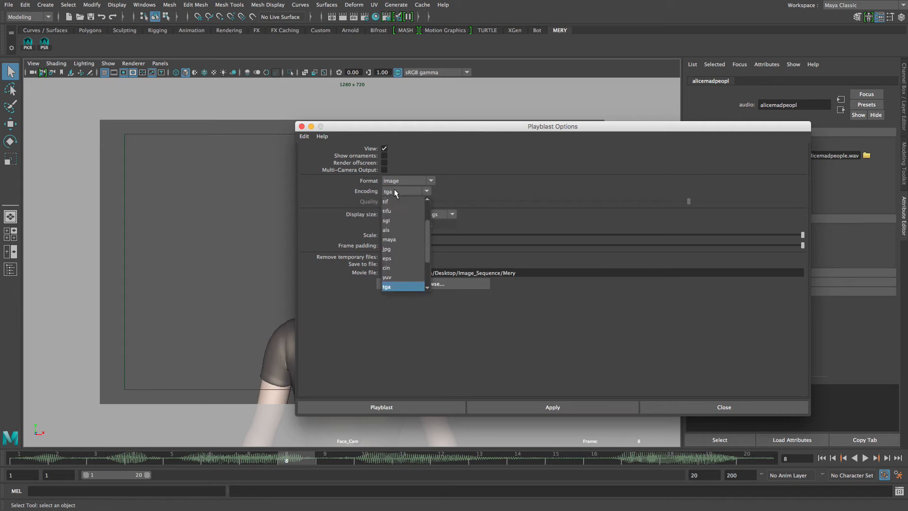
pyautogui.click(389, 287)
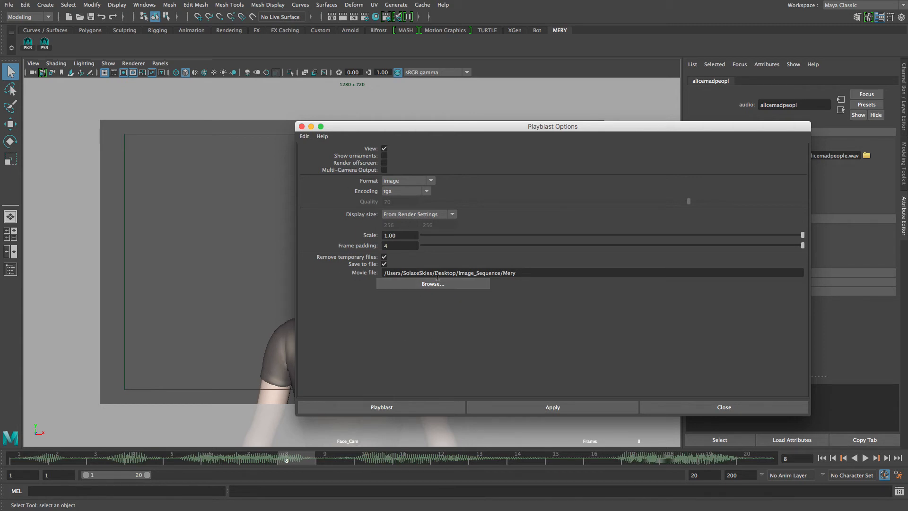
pyautogui.click(406, 192)
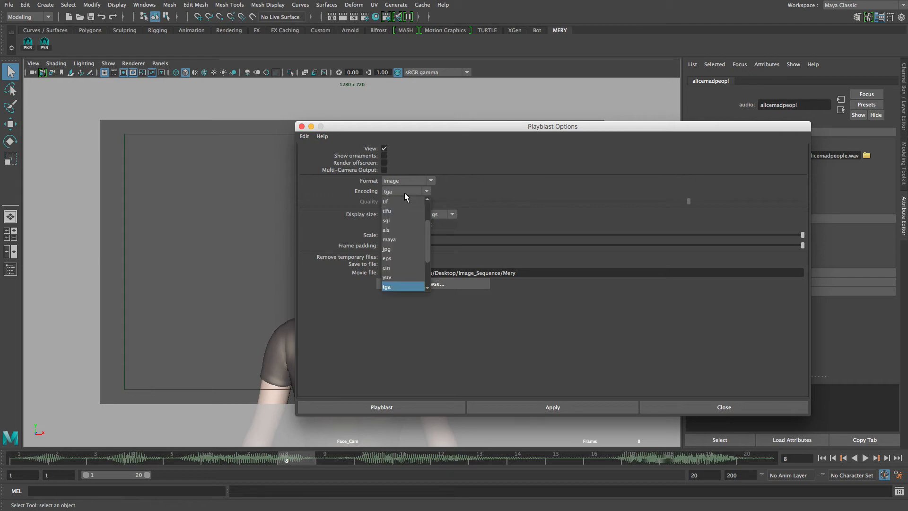
pyautogui.click(385, 288)
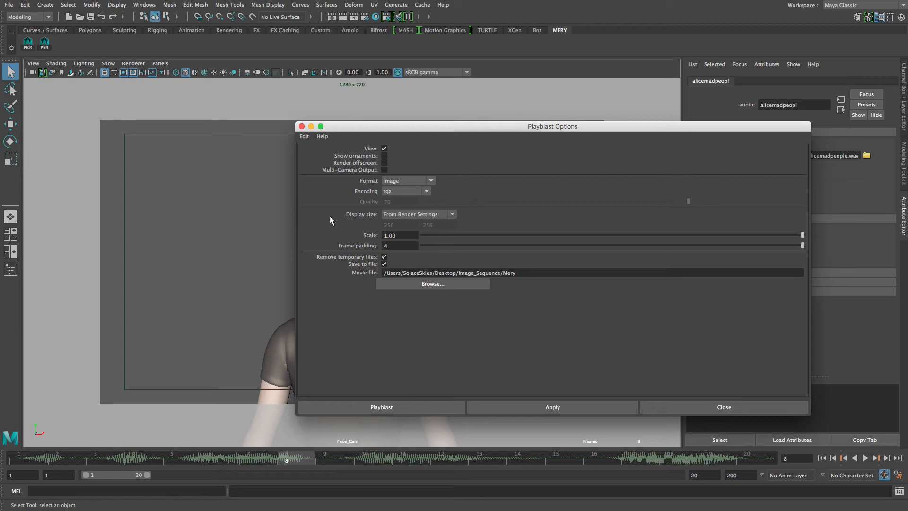
# Set the playblast display size to From Render Settings and set the render image size preset to HD 720.
pyautogui.click(399, 214)
pyautogui.click(405, 233)
pyautogui.moveTo(410, 127); pyautogui.dragTo(423, 140)
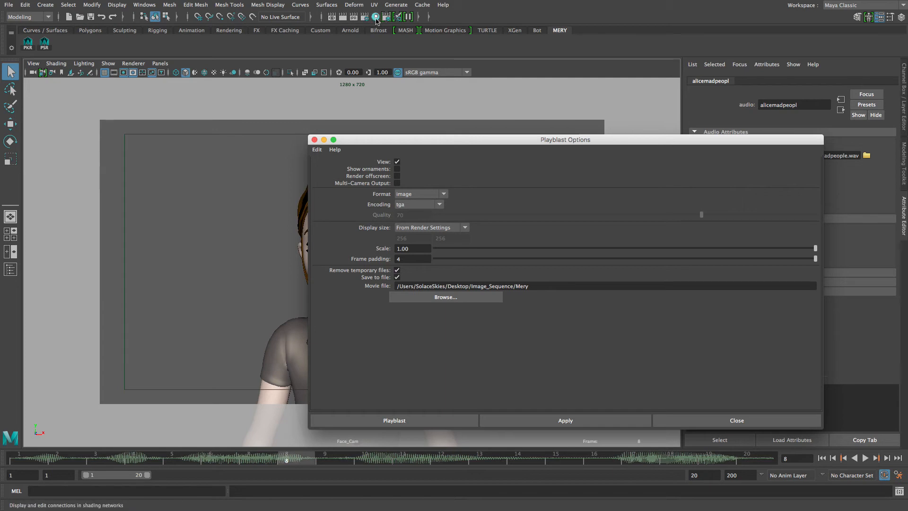
pyautogui.click(365, 17)
pyautogui.moveTo(142, 80); pyautogui.dragTo(203, 104)
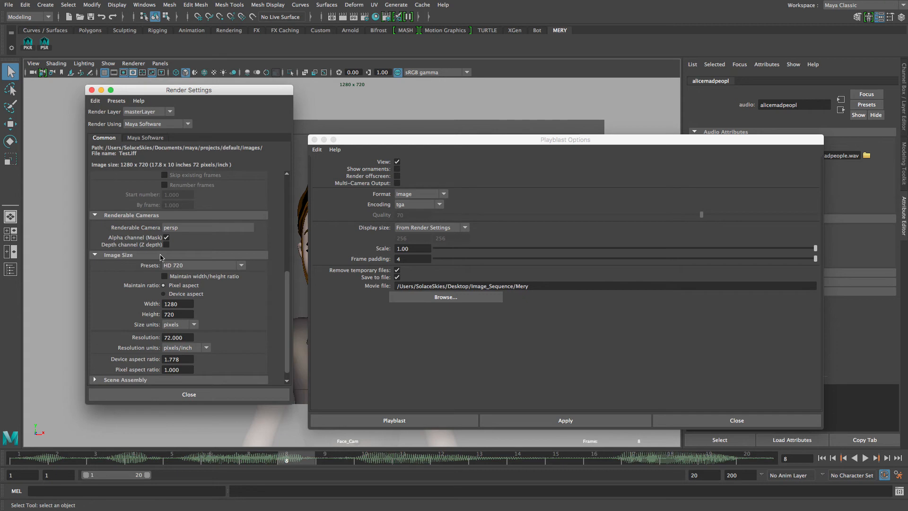
pyautogui.click(175, 266)
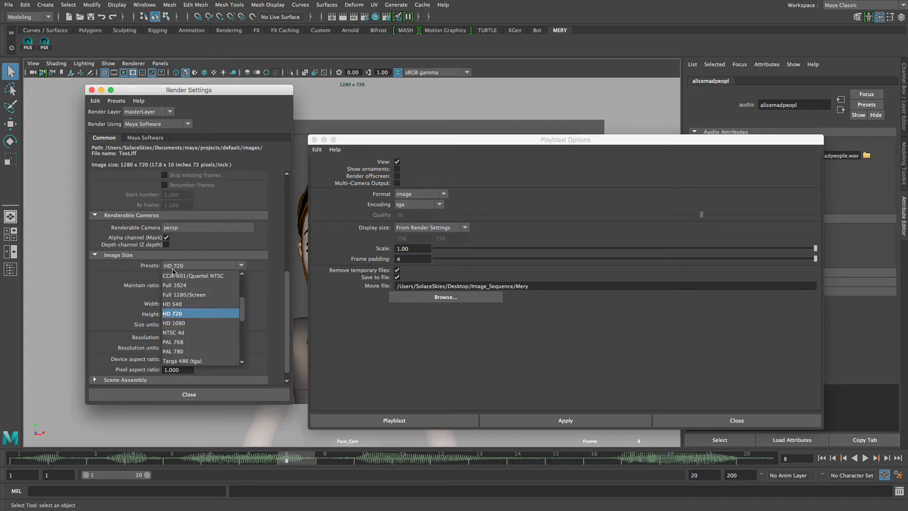
pyautogui.click(190, 315)
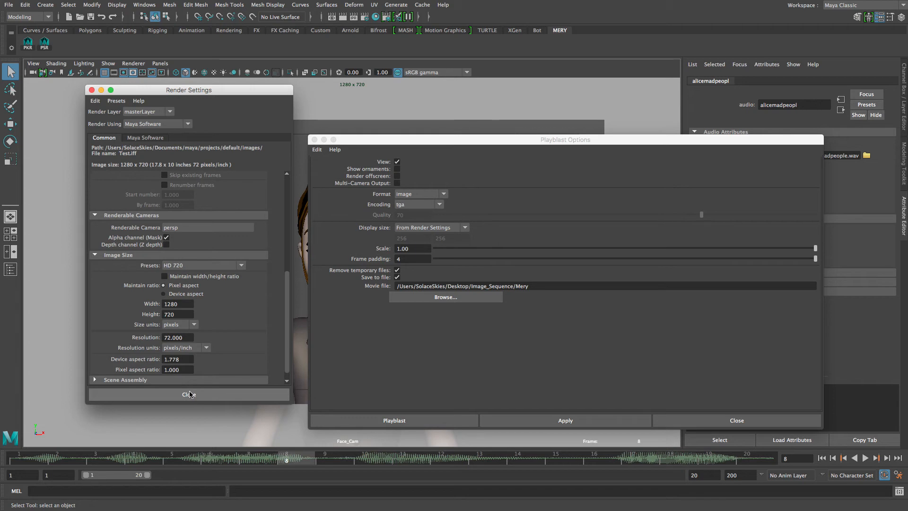
pyautogui.click(188, 395)
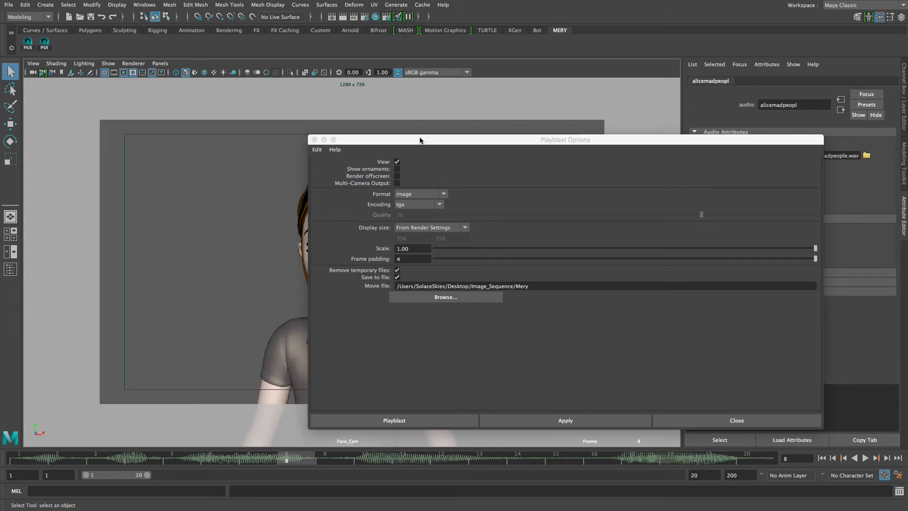
# Set the playblast output to the Image_Sequence folder as JPEG files named Mery.
pyautogui.moveTo(408, 145); pyautogui.dragTo(393, 117)
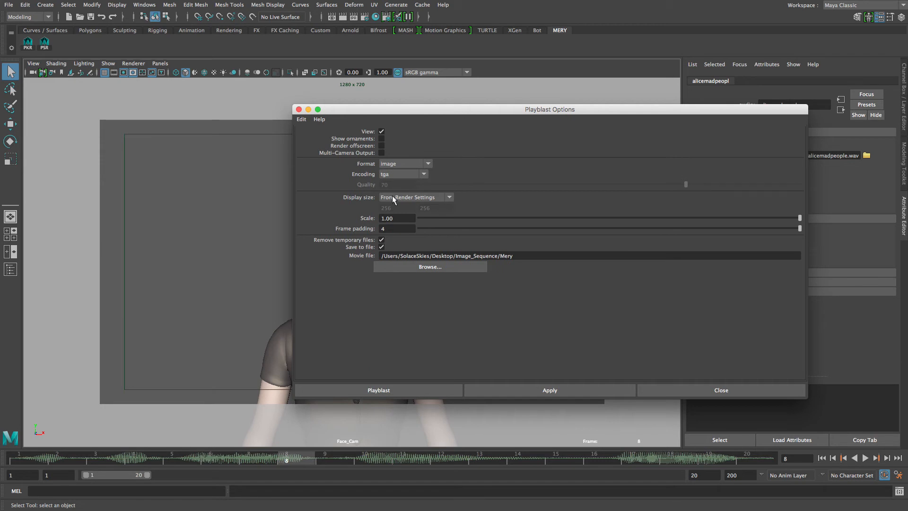
pyautogui.click(424, 270)
pyautogui.doubleClick(330, 233)
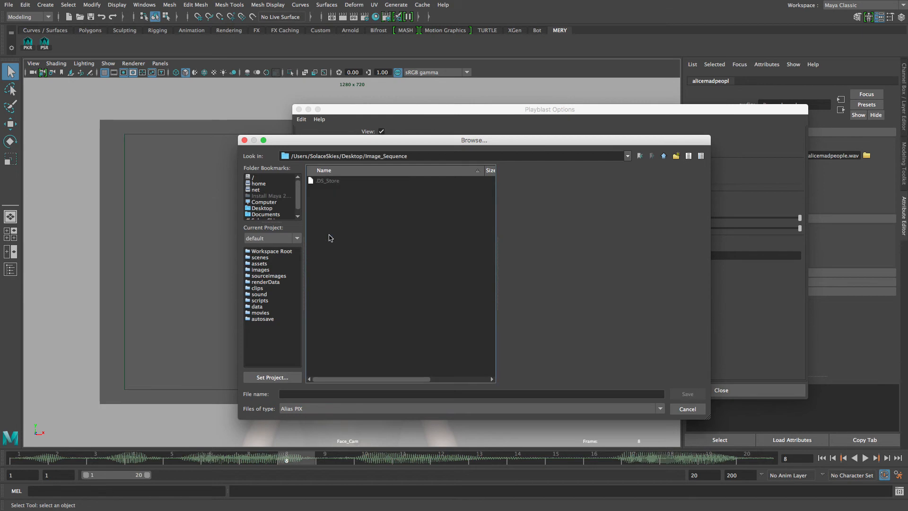
pyautogui.click(305, 409)
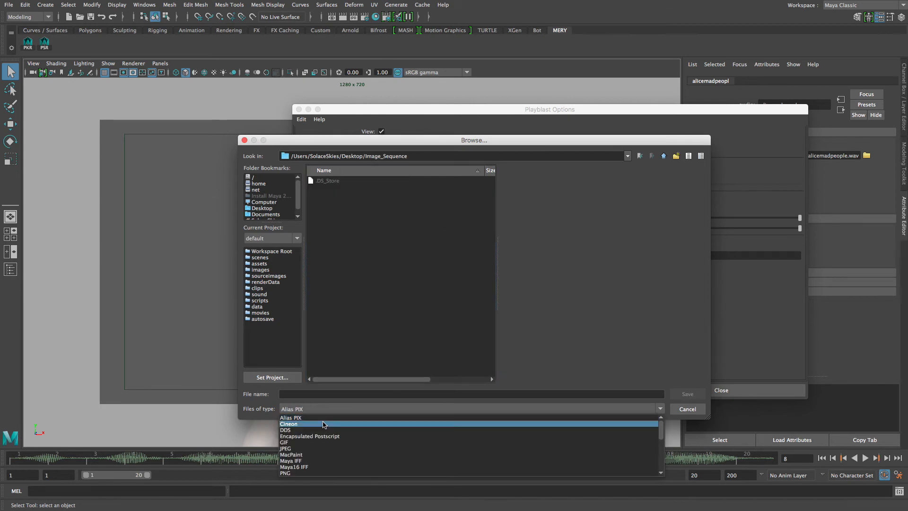
pyautogui.scroll(-1, 325, 452)
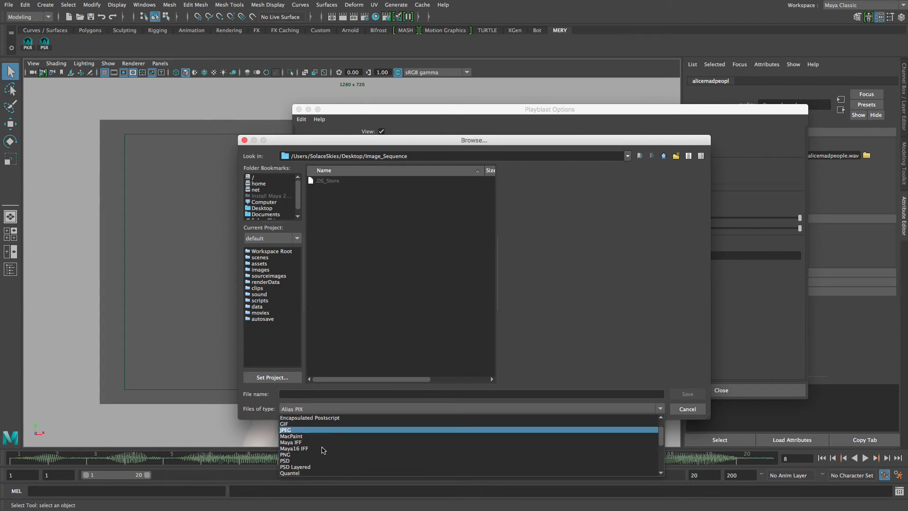
pyautogui.click(287, 430)
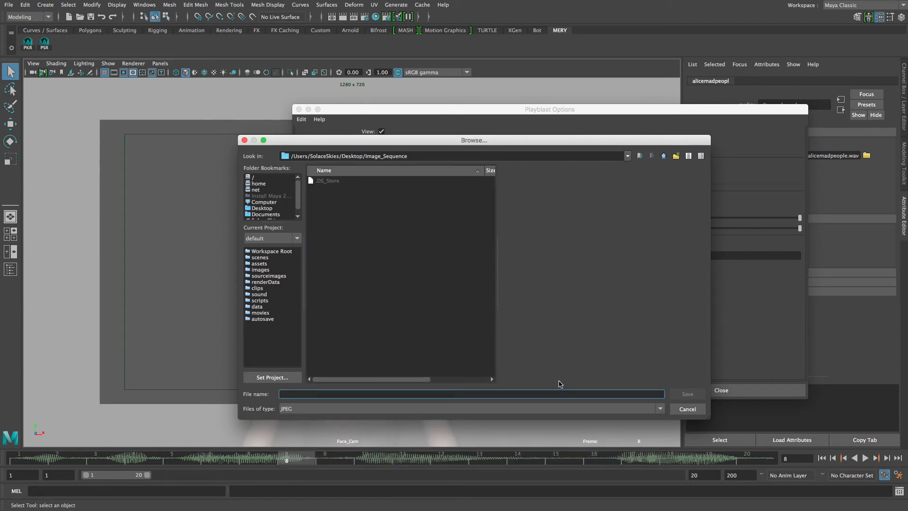
pyautogui.write('Mery')
pyautogui.click(682, 394)
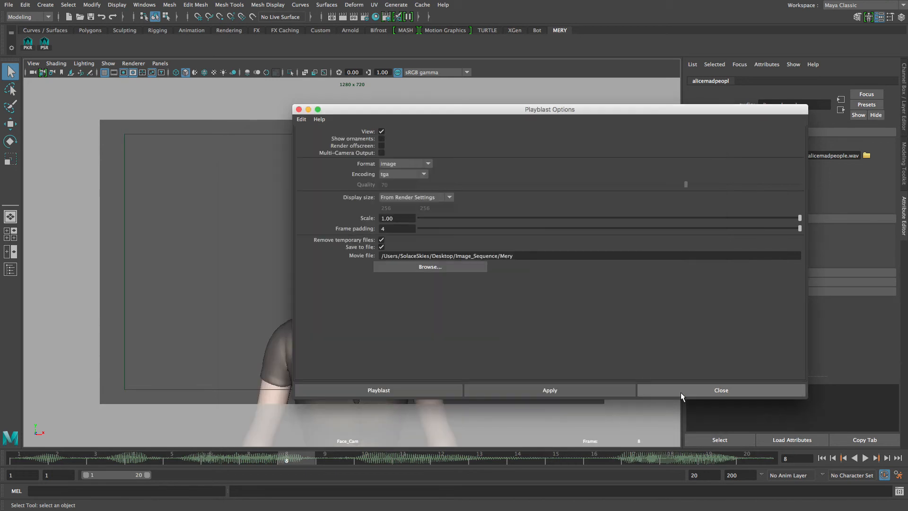
# Run the playblast and review the result in the FCheck playback window.
pyautogui.click(393, 391)
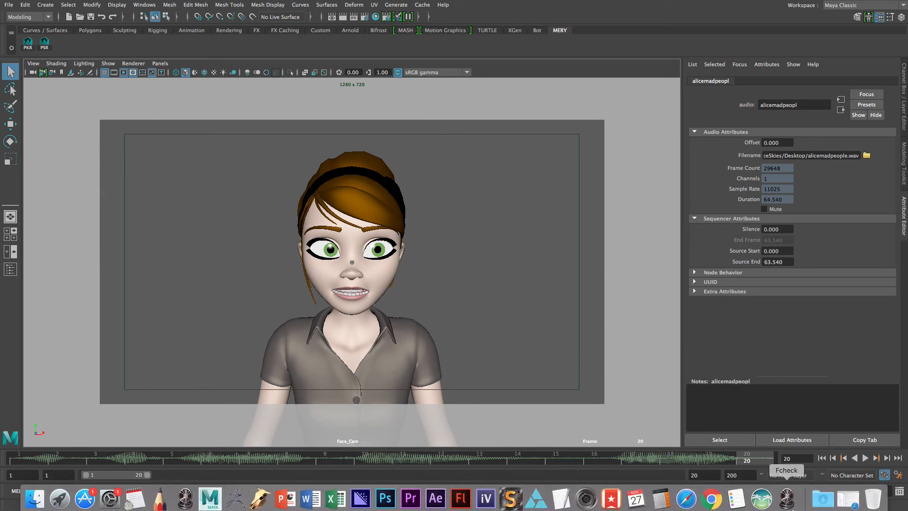
pyautogui.click(786, 505)
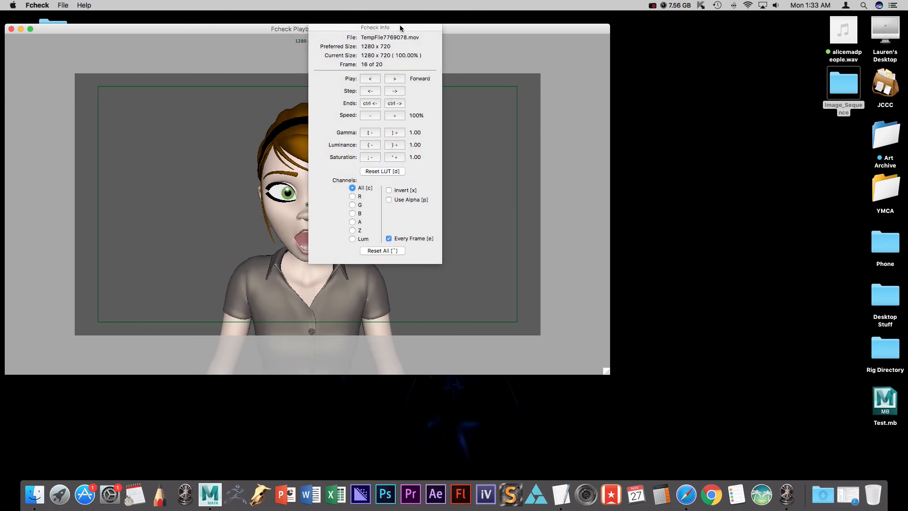
pyautogui.moveTo(403, 22); pyautogui.dragTo(695, 80)
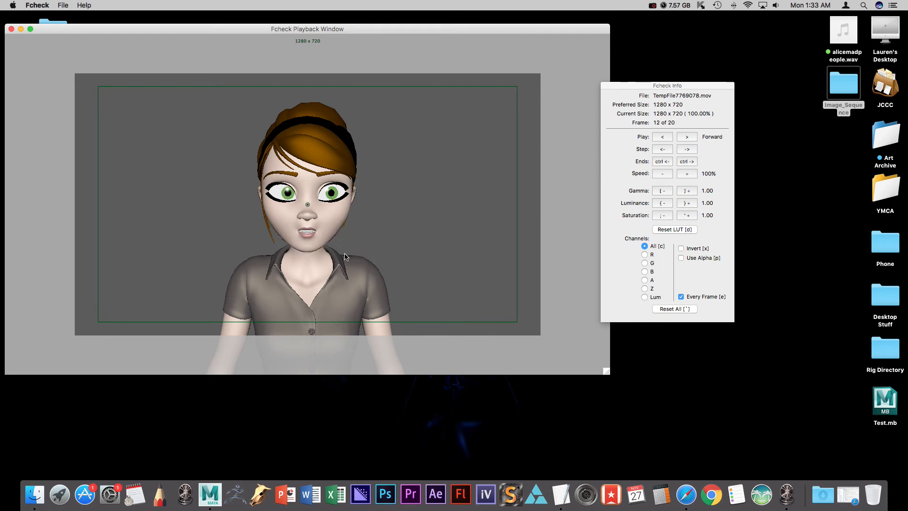
# Turn off Every Frame playback, close the FCheck window and return to Maya.
pyautogui.click(682, 297)
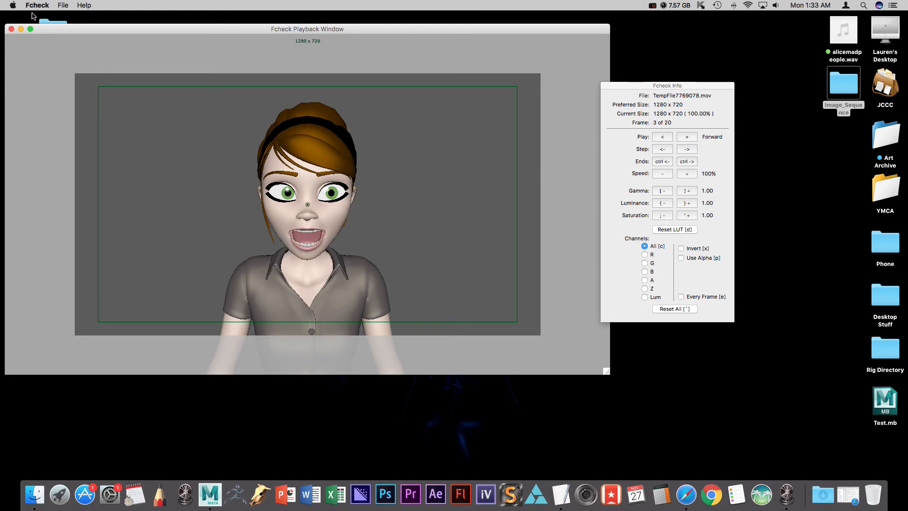
pyautogui.click(11, 29)
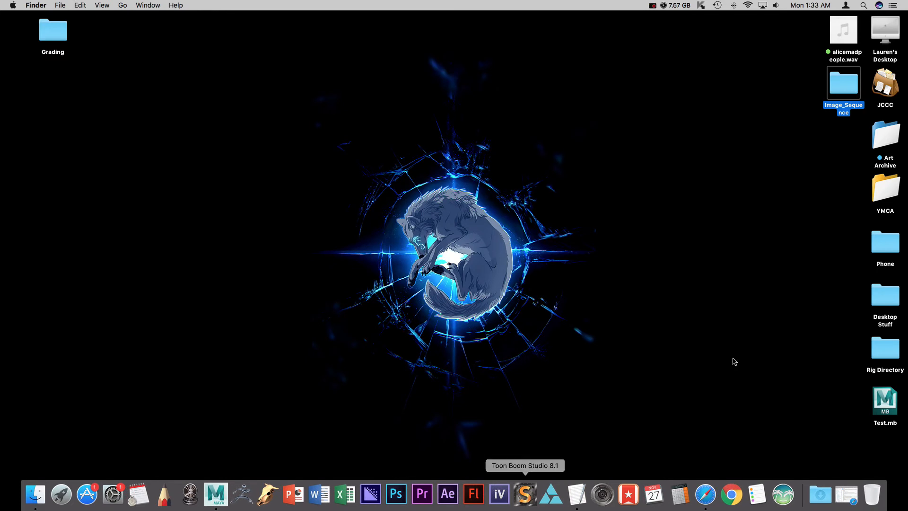
pyautogui.click(216, 494)
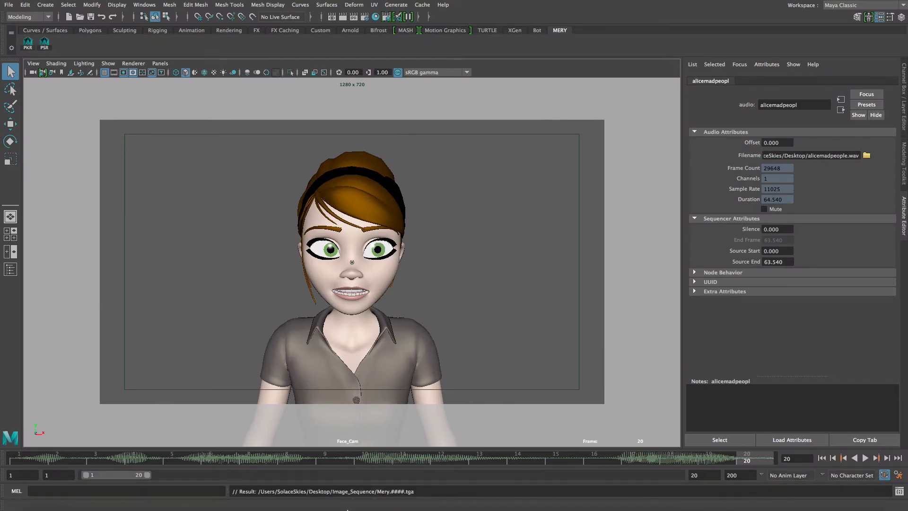
# Switch to Premiere Pro and create a new project named Mery saved on the Desktop.
pyautogui.click(428, 500)
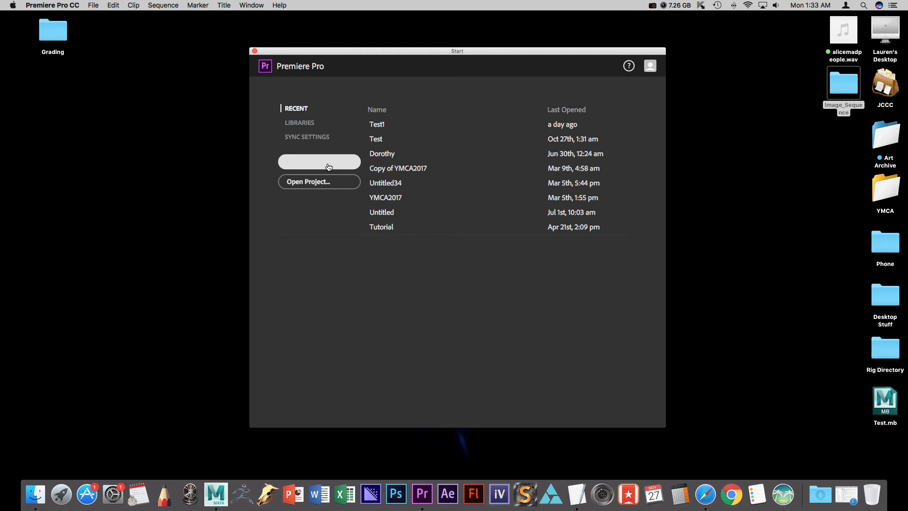
pyautogui.click(329, 167)
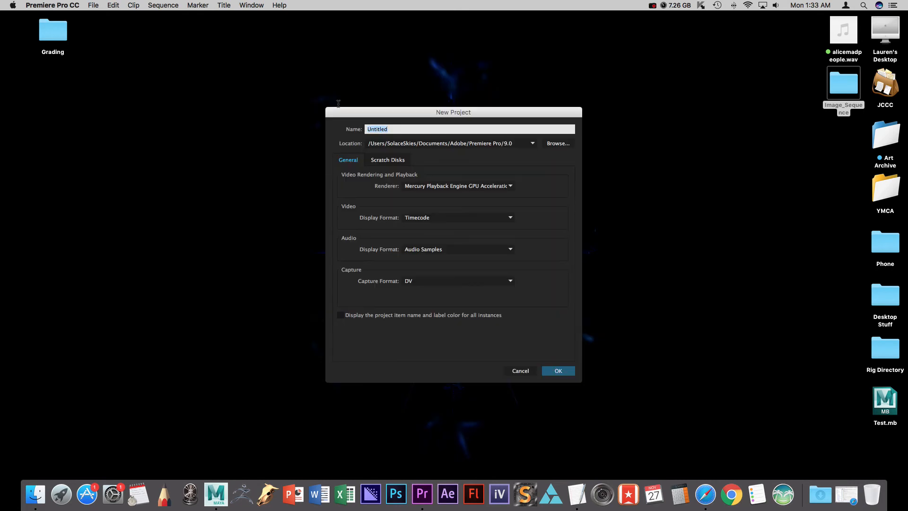
pyautogui.write('Mery')
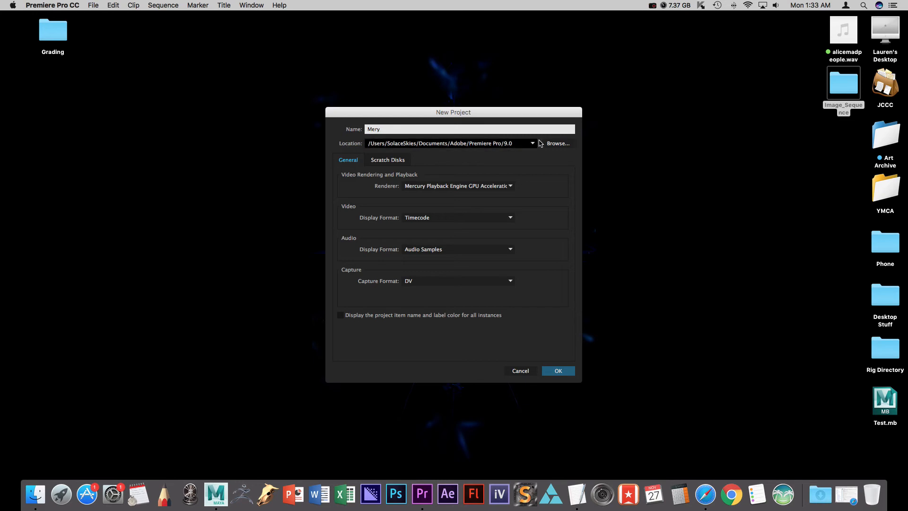
pyautogui.click(557, 145)
pyautogui.click(399, 188)
pyautogui.click(662, 343)
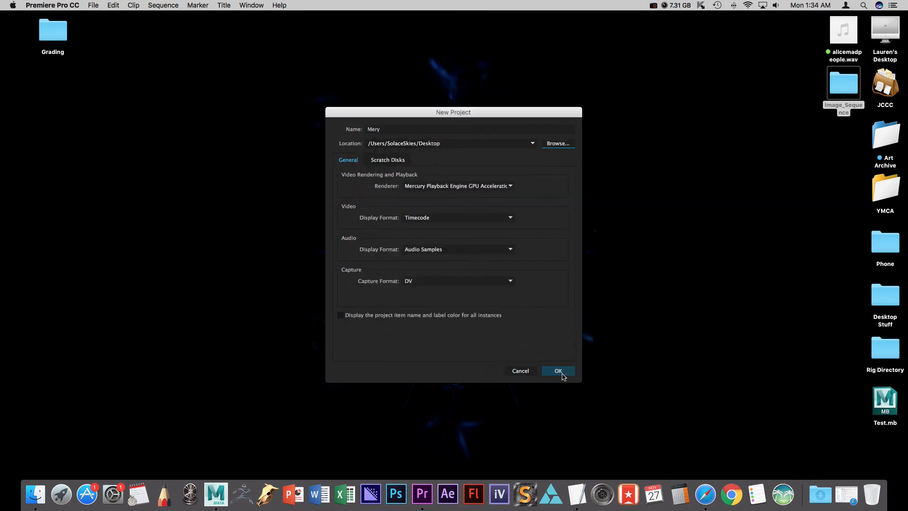
pyautogui.click(562, 373)
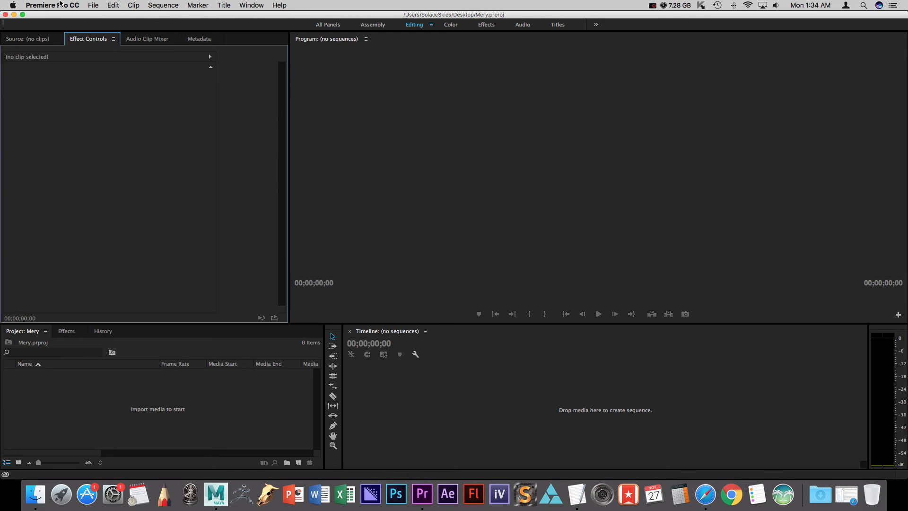
# Open the Media preferences and set the indeterminate media timebase to 24.00fps.
pyautogui.click(92, 5)
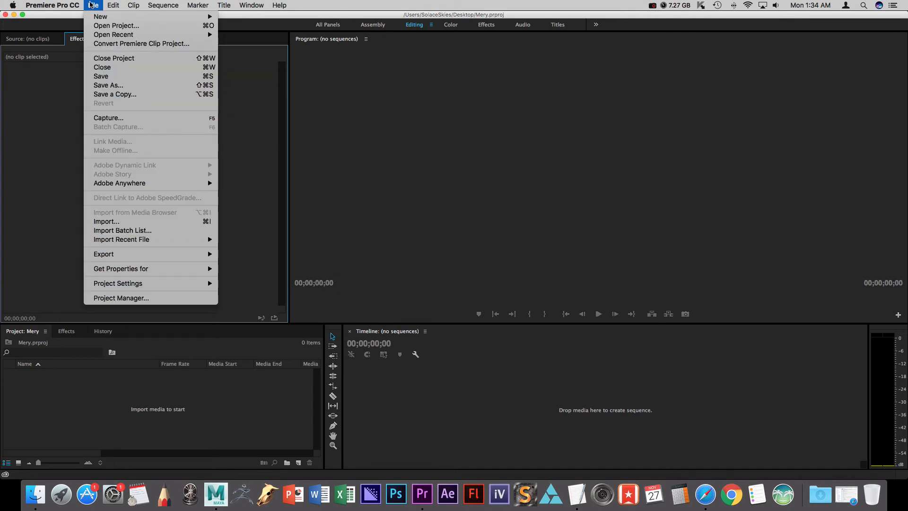
pyautogui.moveTo(69, 4)
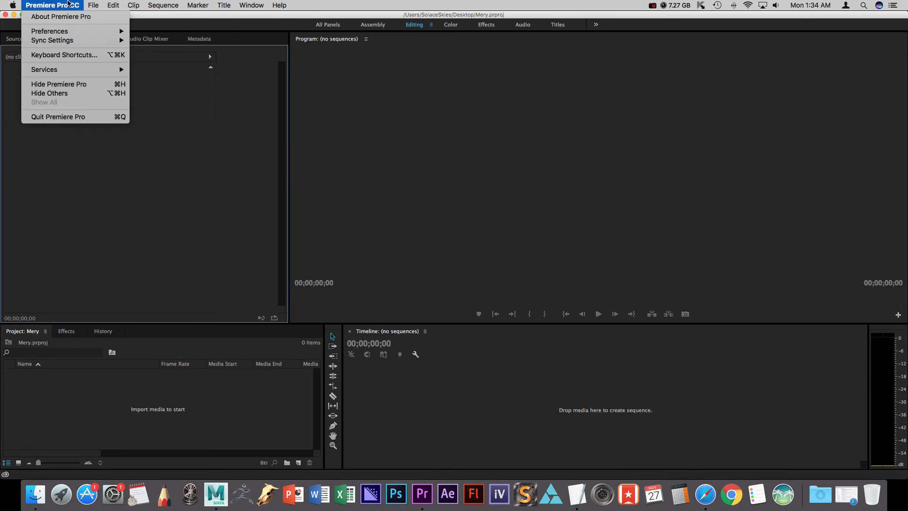
pyautogui.moveTo(80, 30)
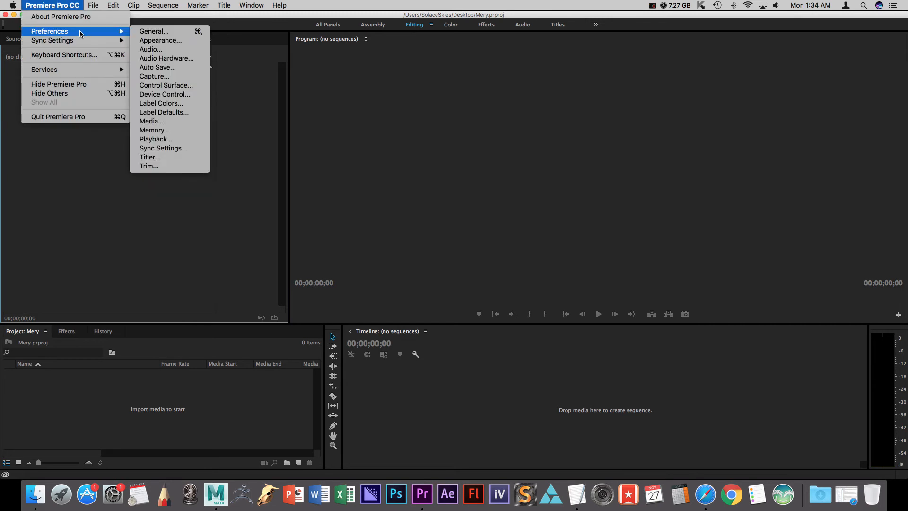
pyautogui.click(165, 123)
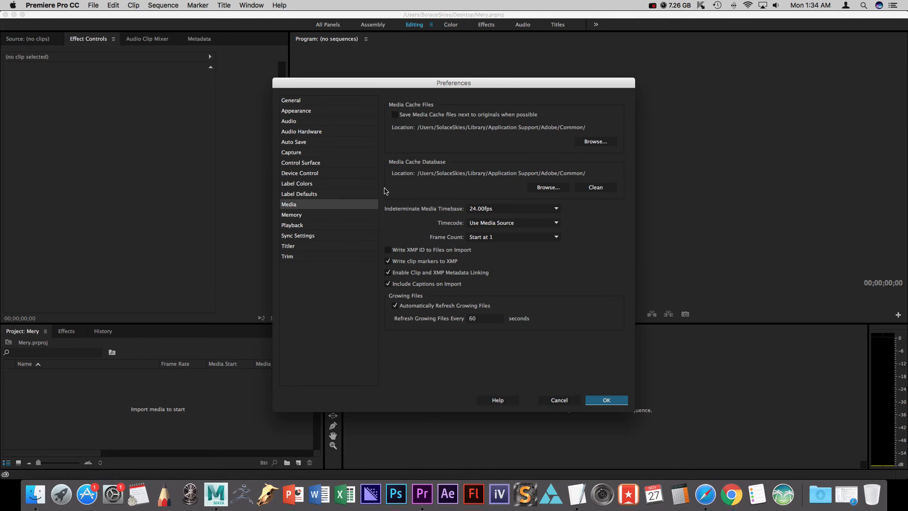
pyautogui.click(518, 215)
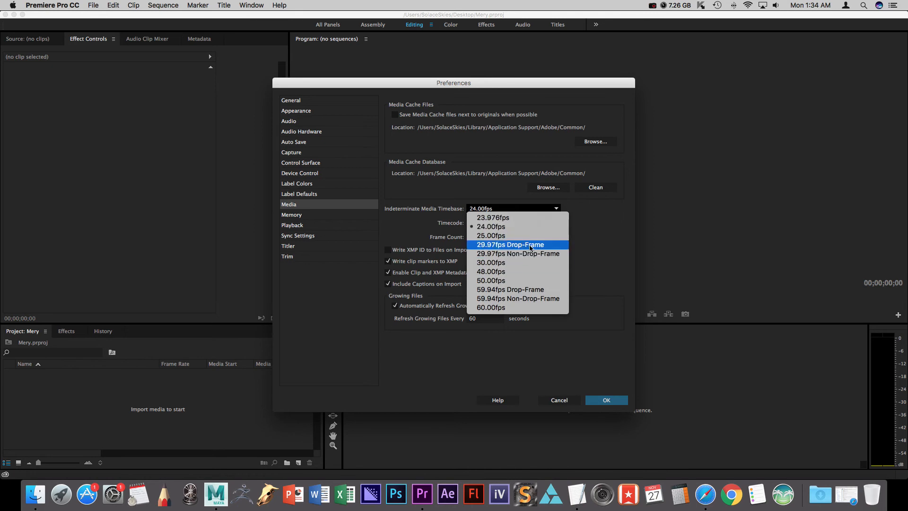
pyautogui.click(530, 246)
pyautogui.click(527, 209)
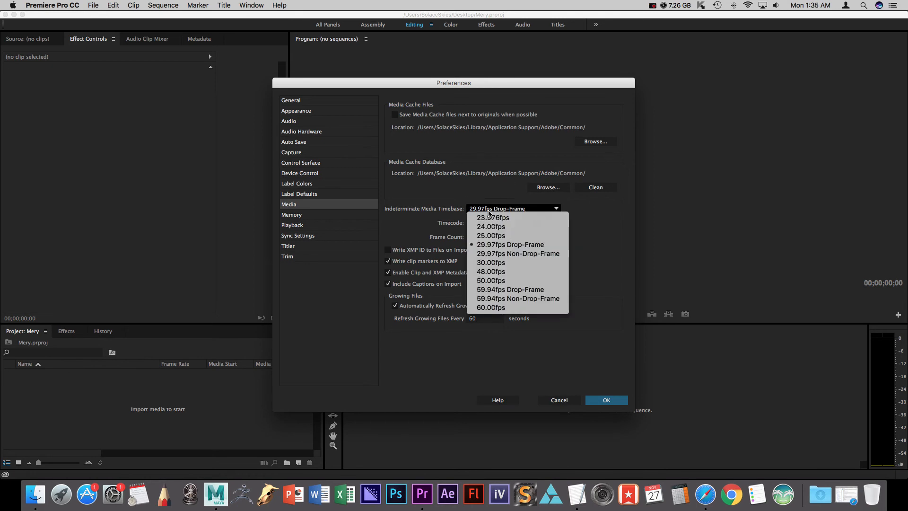
pyautogui.click(493, 227)
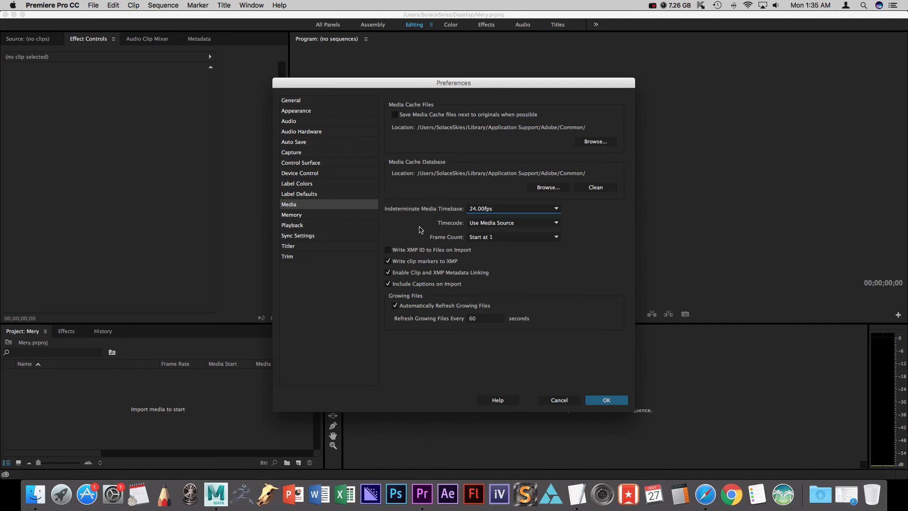
# Set the preferences' frame count to Start at 1 and apply the preferences.
pyautogui.click(467, 237)
pyautogui.click(483, 246)
pyautogui.click(492, 243)
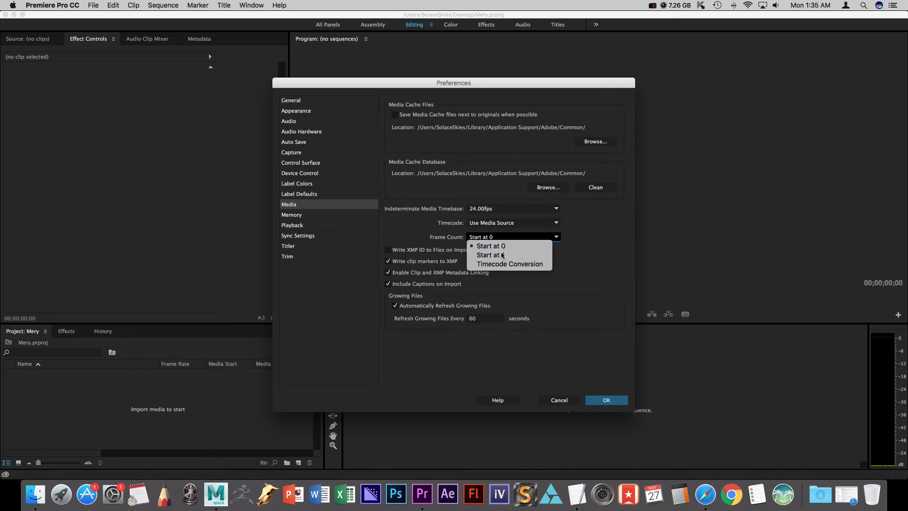
pyautogui.click(515, 251)
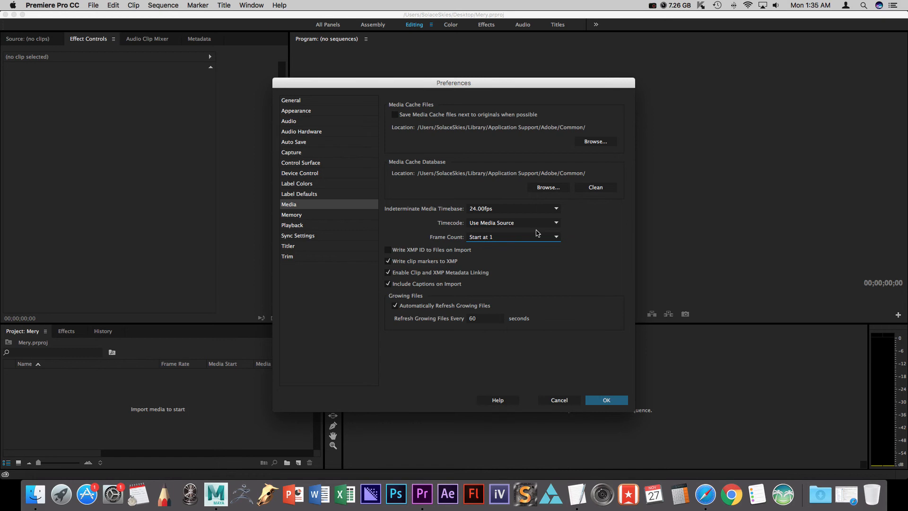
pyautogui.click(589, 402)
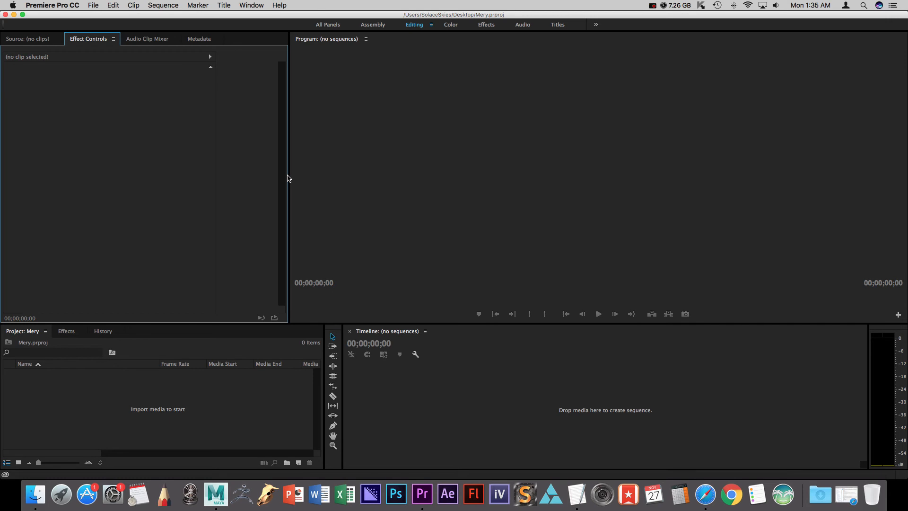
# Import Mery.0001.tga from the Image_Sequence folder as an image sequence.
pyautogui.doubleClick(166, 378)
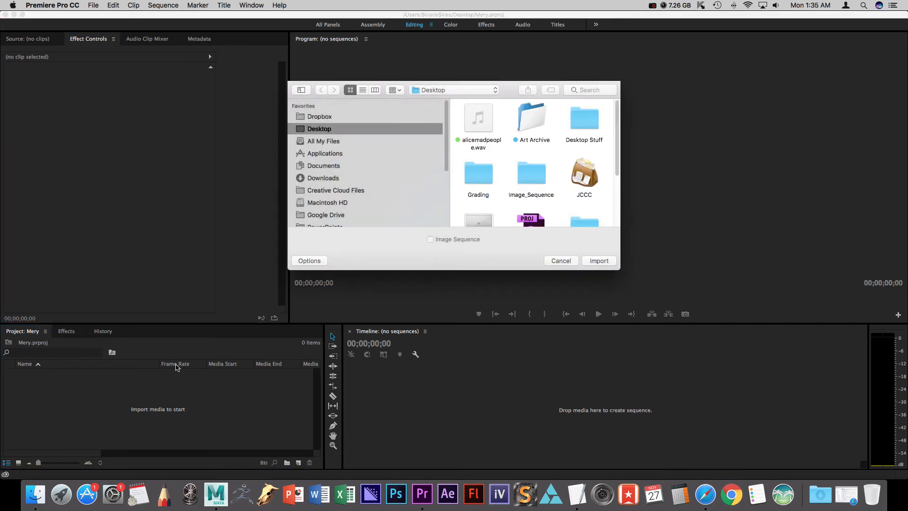
pyautogui.doubleClick(530, 169)
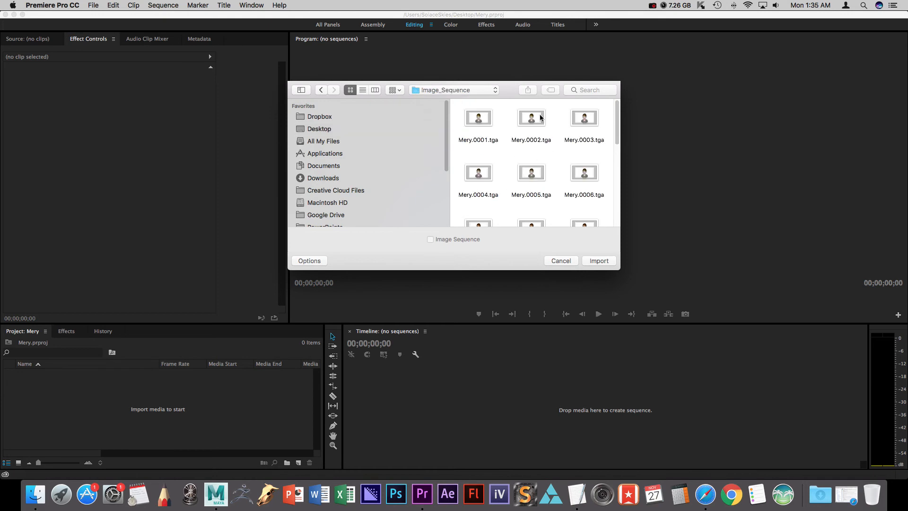
pyautogui.click(481, 120)
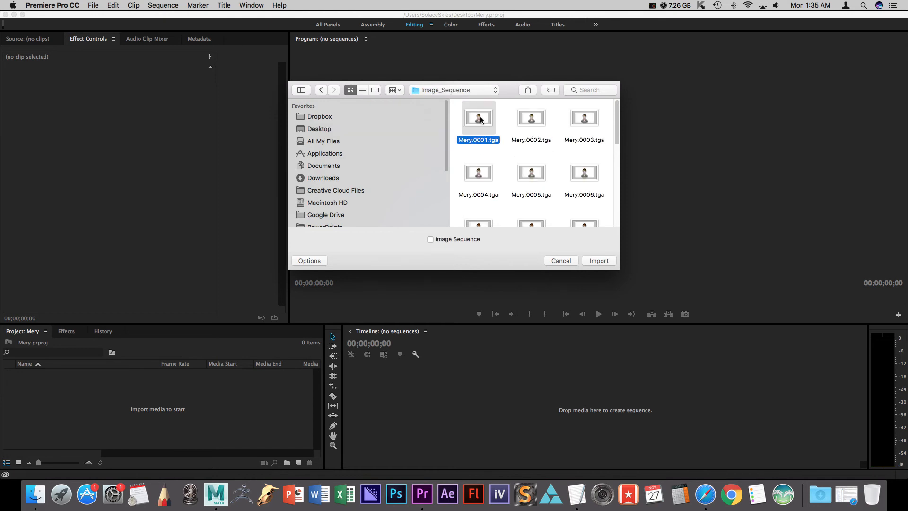
pyautogui.click(430, 239)
pyautogui.click(599, 261)
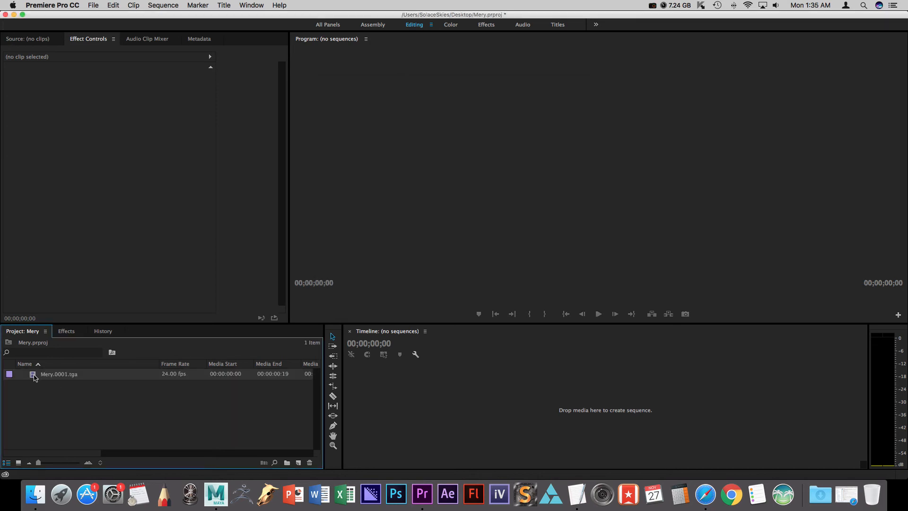
# Preview the imported Mery frames in the source monitor and create a new sequence from the clip.
pyautogui.doubleClick(35, 377)
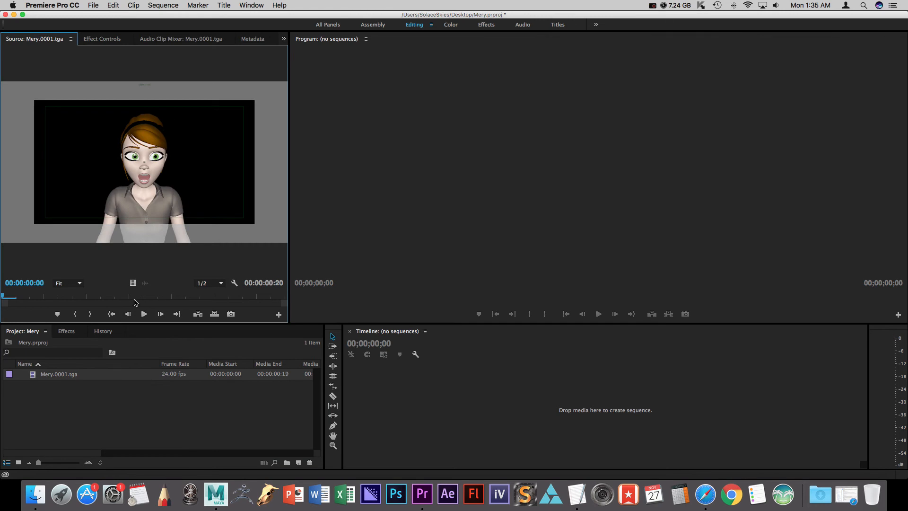
pyautogui.click(145, 314)
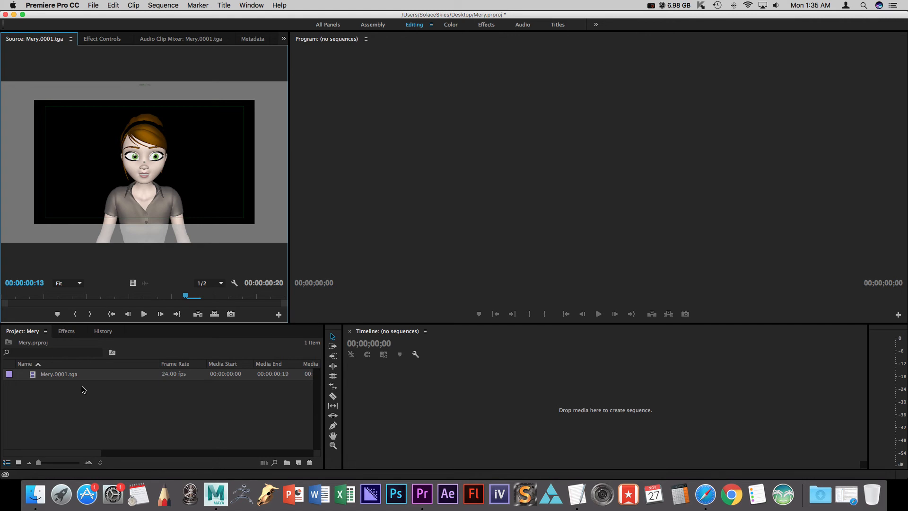
pyautogui.moveTo(36, 379); pyautogui.dragTo(299, 463)
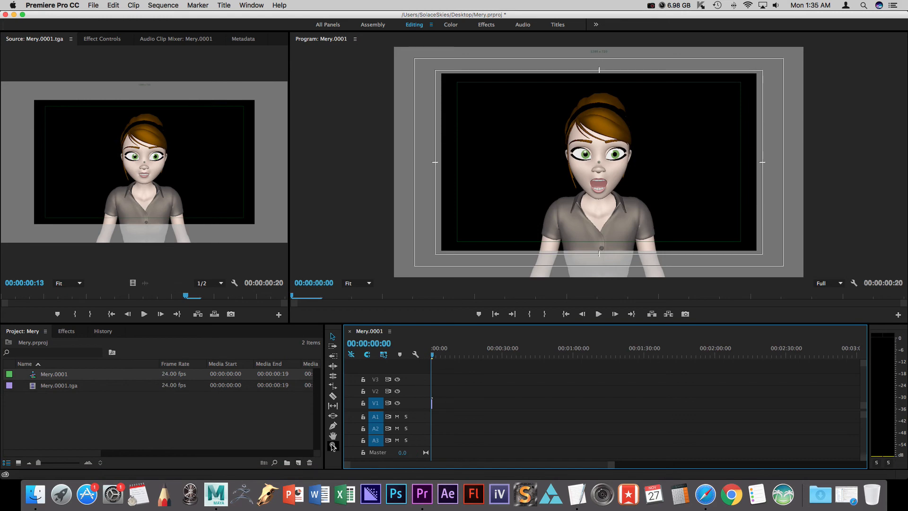
# Play back the Mery.0001 sequence in the program monitor.
pyautogui.moveTo(611, 464); pyautogui.dragTo(483, 466)
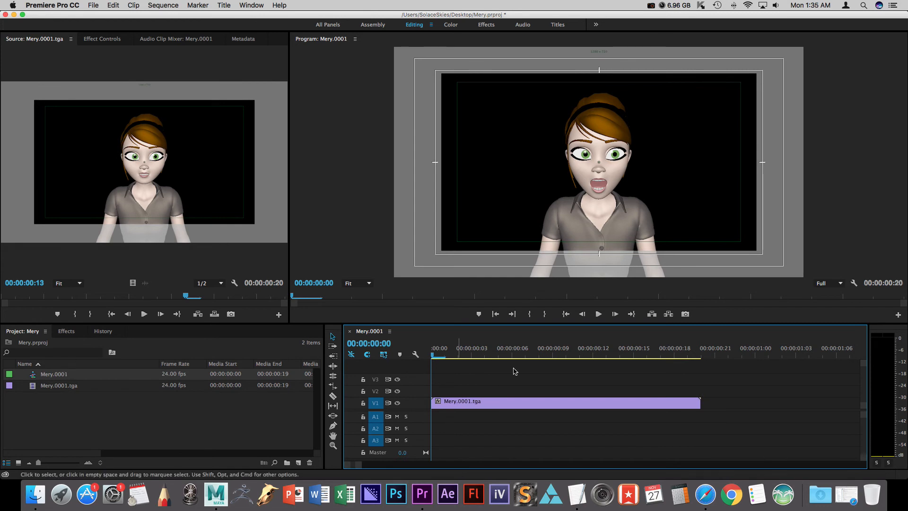
pyautogui.click(598, 313)
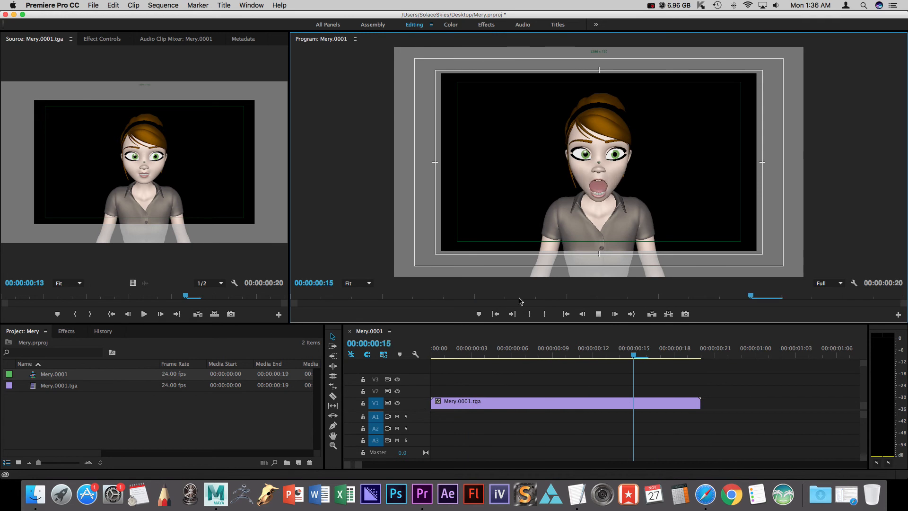
# Import the alicemadpeople.wav audio file from the Desktop into the project.
pyautogui.doubleClick(201, 419)
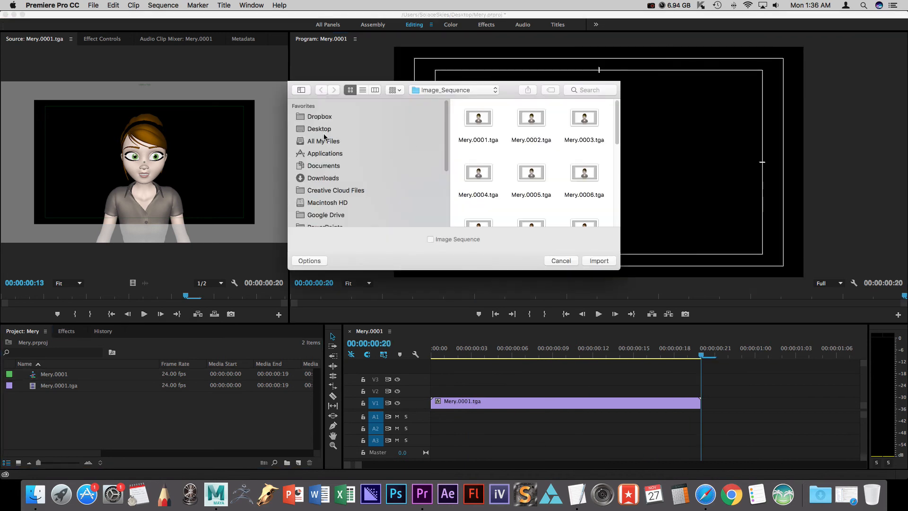
pyautogui.click(477, 122)
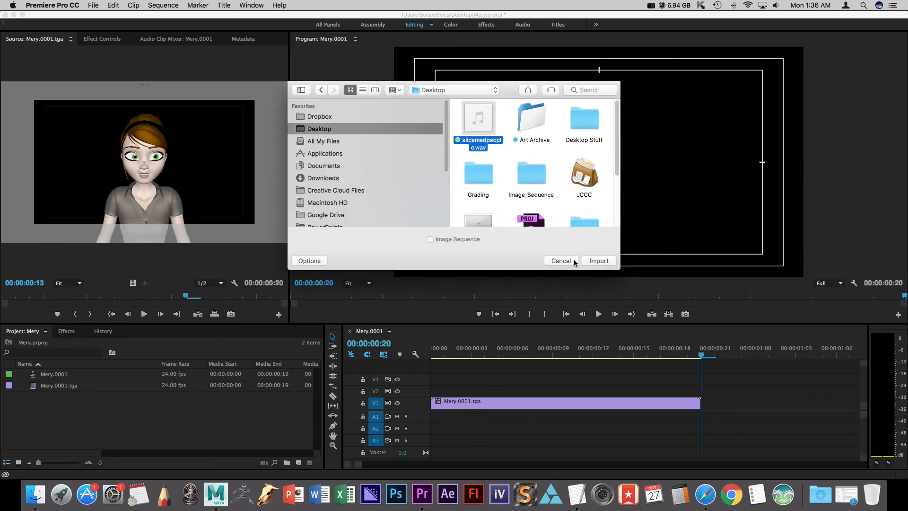
pyautogui.click(599, 261)
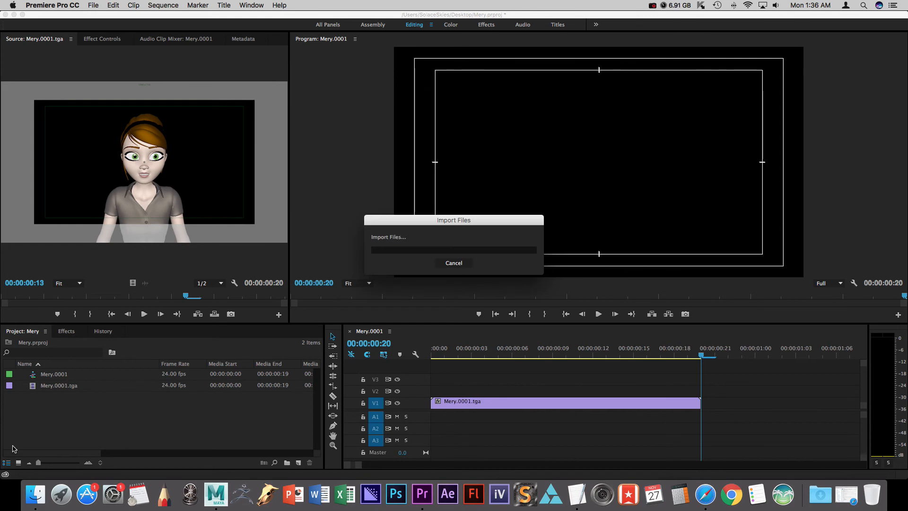
# Place the alicemadpeople.wav clip at the start of audio track A1 in the sequence.
pyautogui.click(36, 400)
pyautogui.click(33, 379)
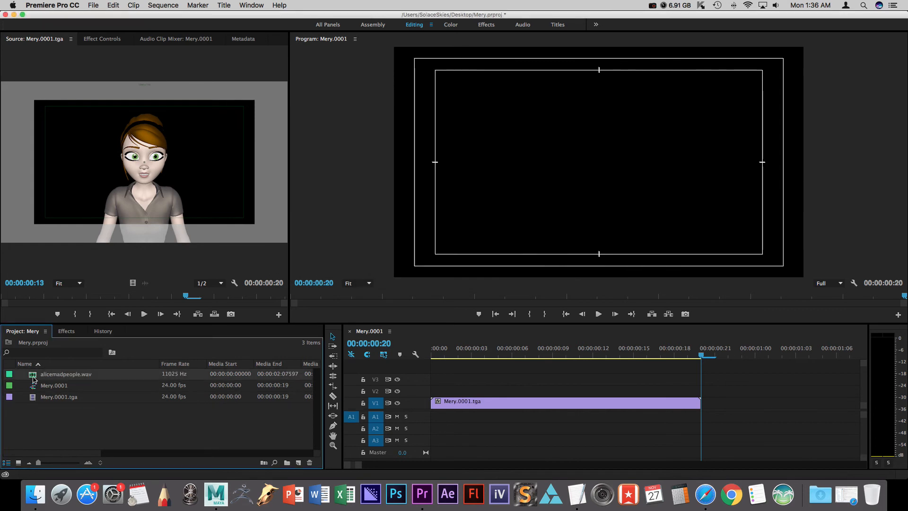
pyautogui.moveTo(33, 379); pyautogui.dragTo(413, 417)
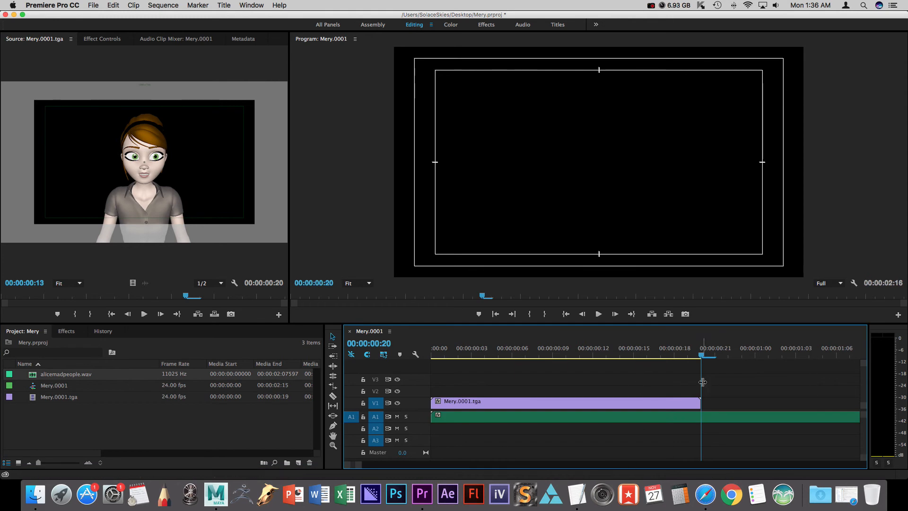
# Cut the audio clip at the end of the video clip and delete the trailing audio portion.
pyautogui.press('c')
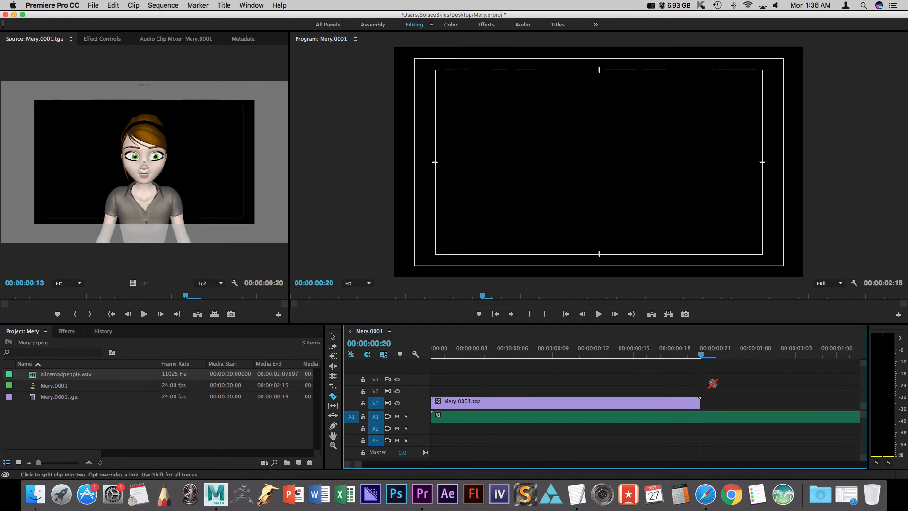
pyautogui.click(706, 417)
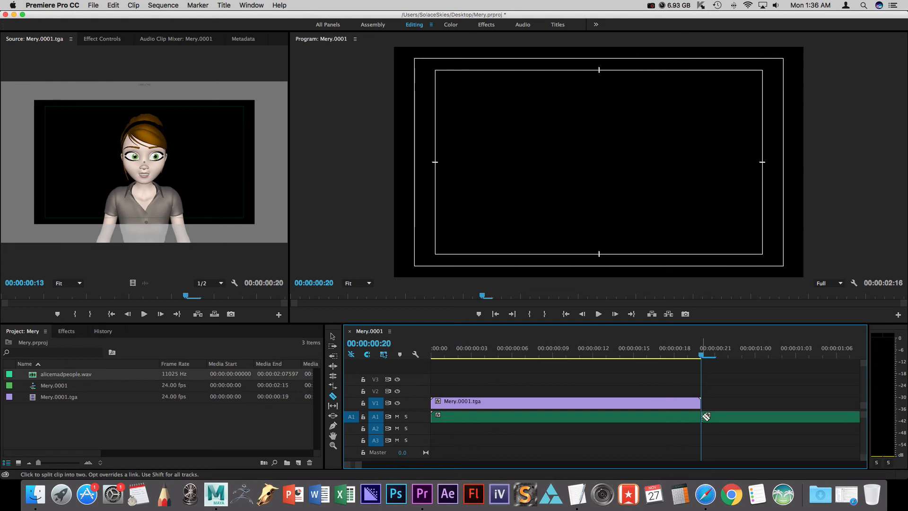
pyautogui.press('v')
pyautogui.click(734, 418)
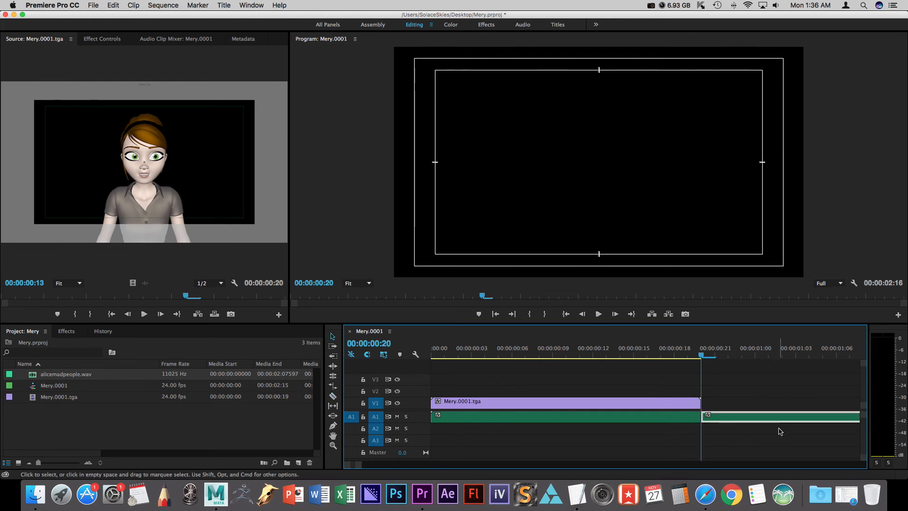
pyautogui.press('Delete')
# Play back the sequence and inspect the project items' view and frame rates.
pyautogui.click(599, 314)
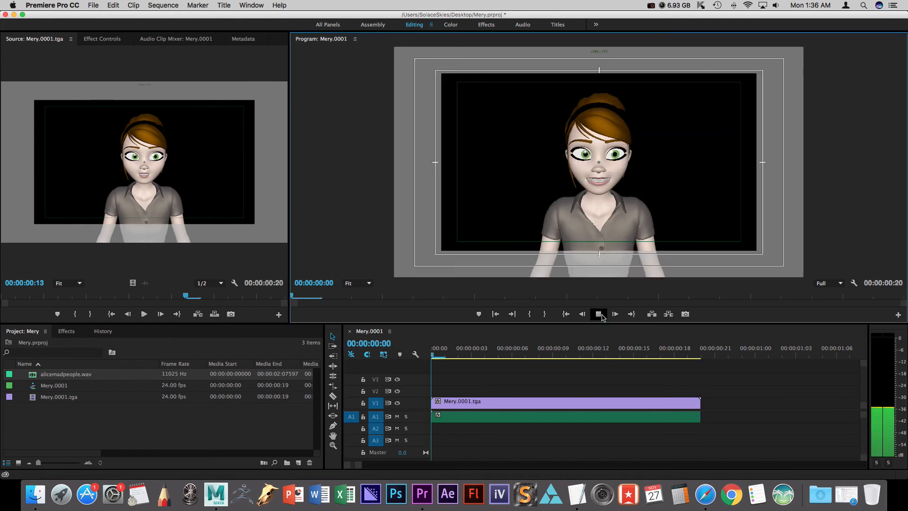
pyautogui.click(599, 315)
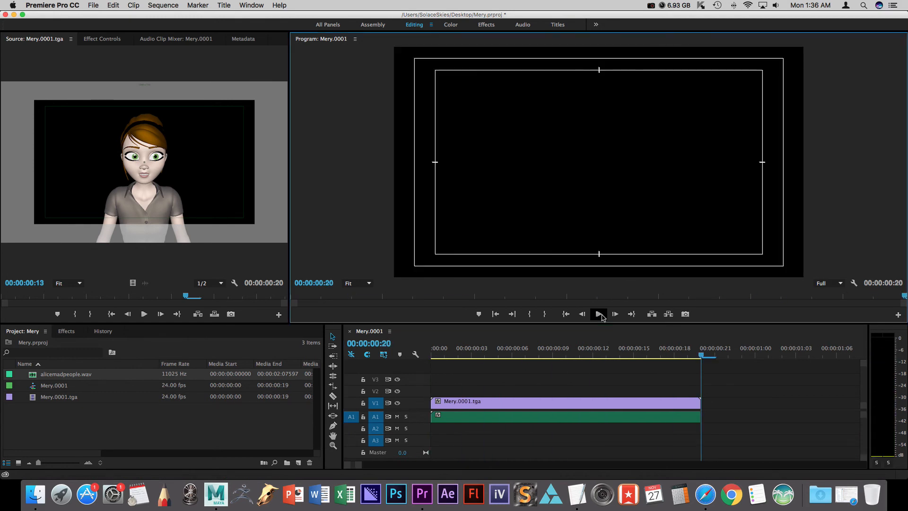
pyautogui.click(17, 464)
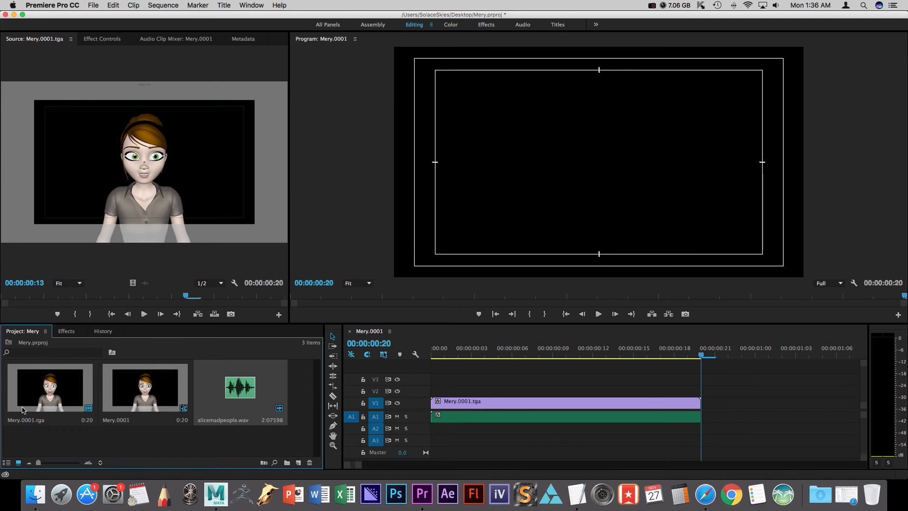
pyautogui.click(7, 463)
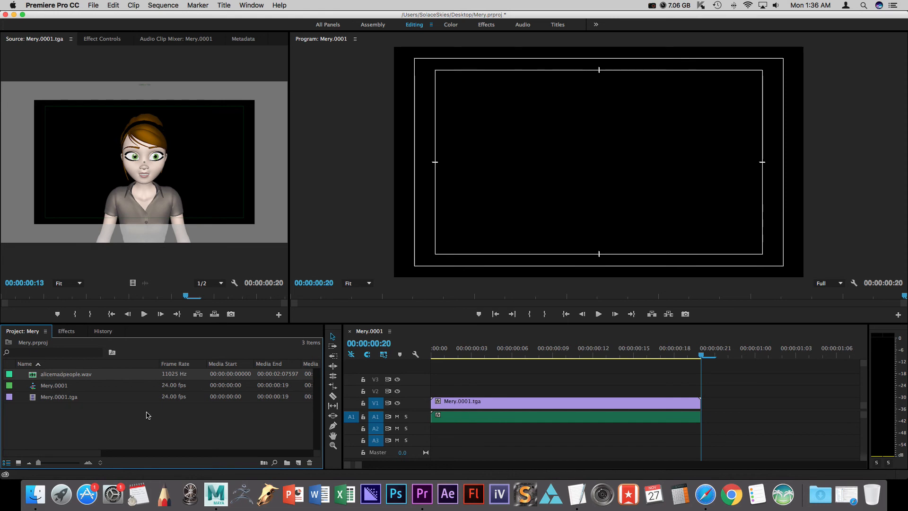
pyautogui.click(174, 385)
pyautogui.click(174, 398)
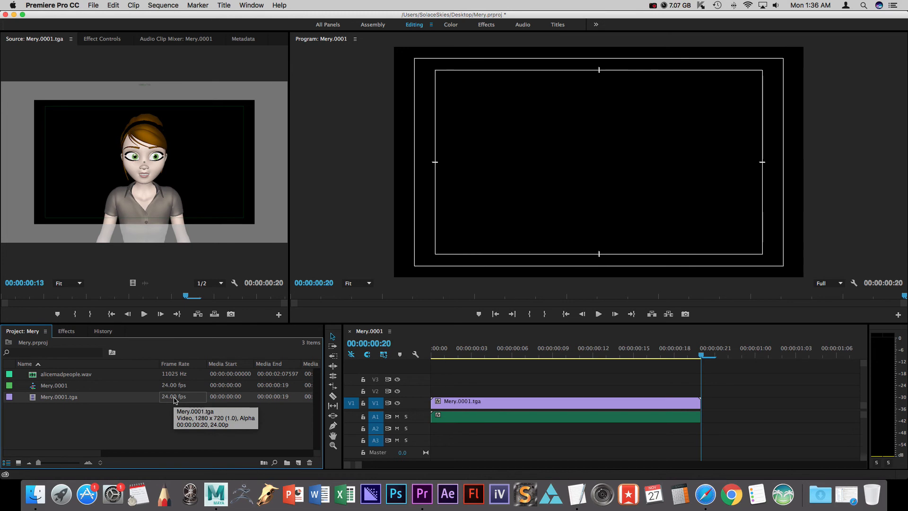
pyautogui.click(202, 419)
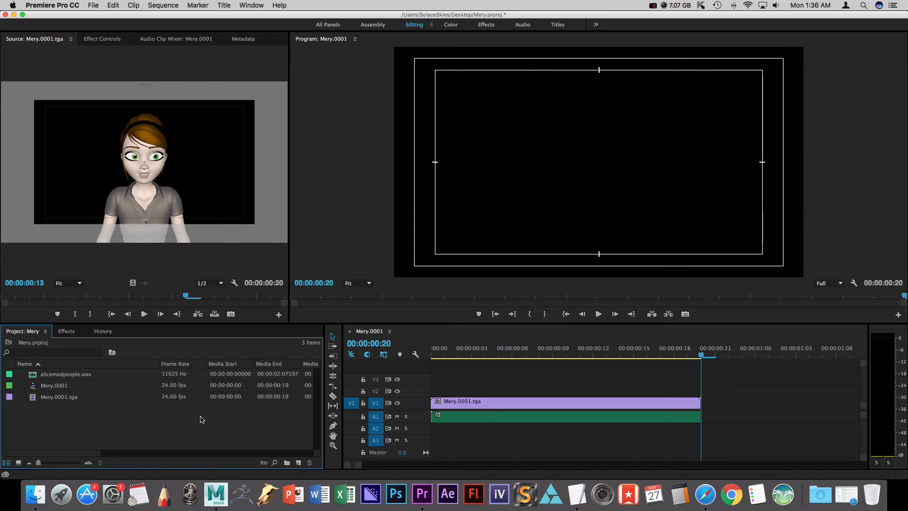
pyautogui.click(598, 314)
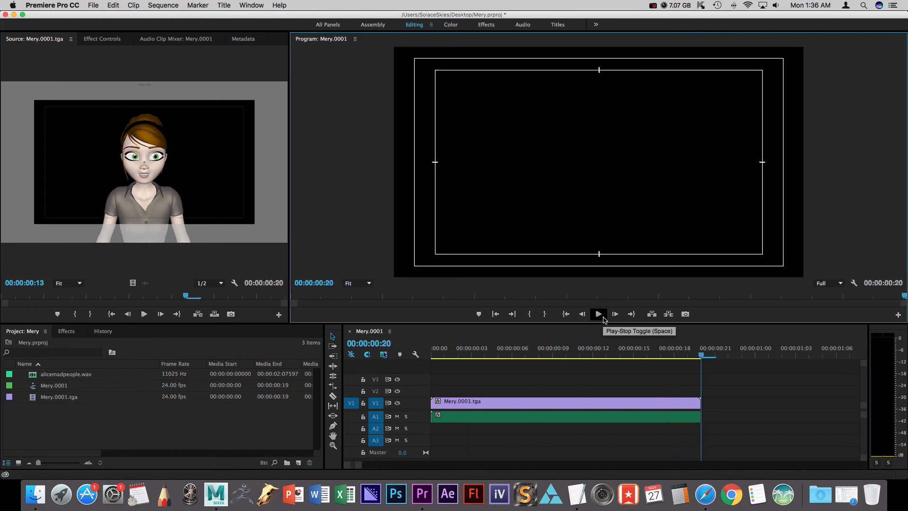
pyautogui.click(604, 320)
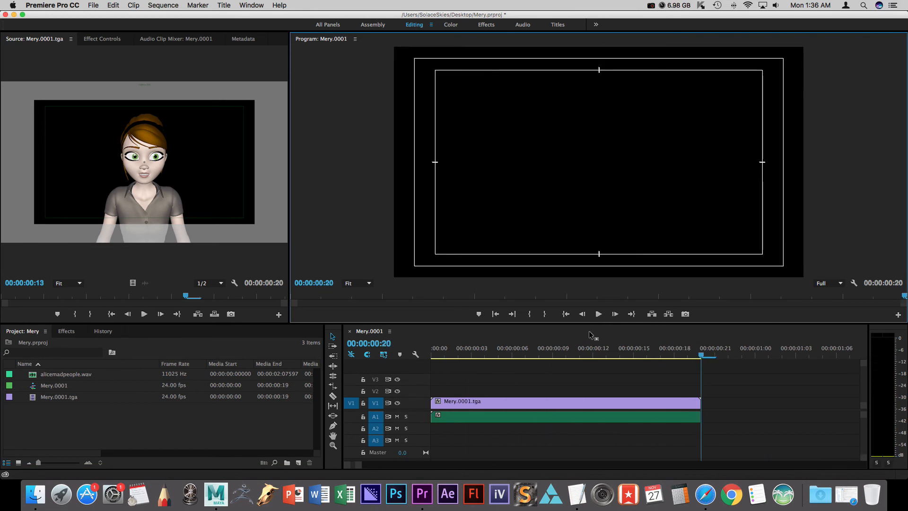
# Switch the timeline's time display to Frames.
pyautogui.click(503, 351)
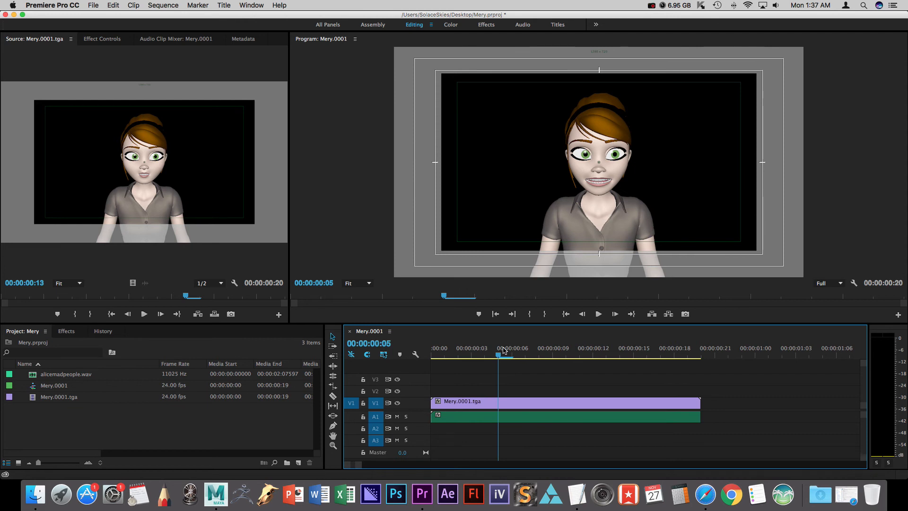
pyautogui.rightClick(386, 342)
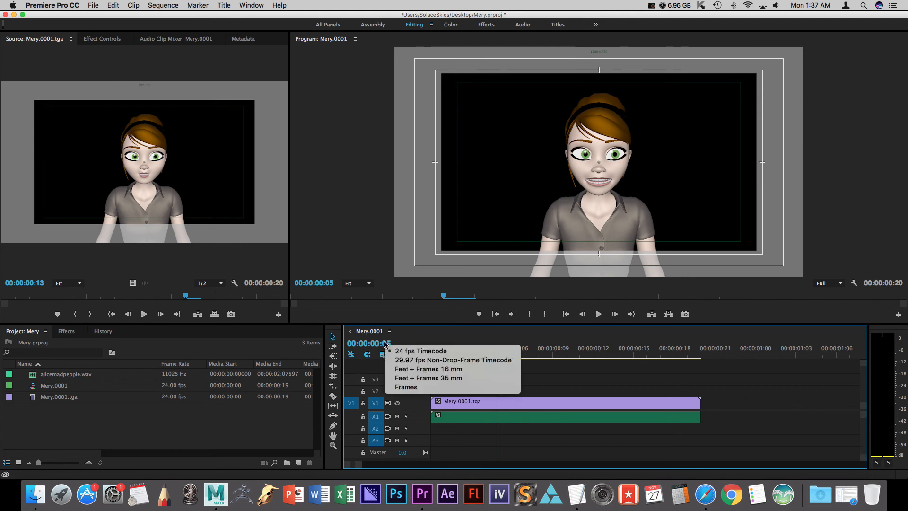
pyautogui.click(497, 387)
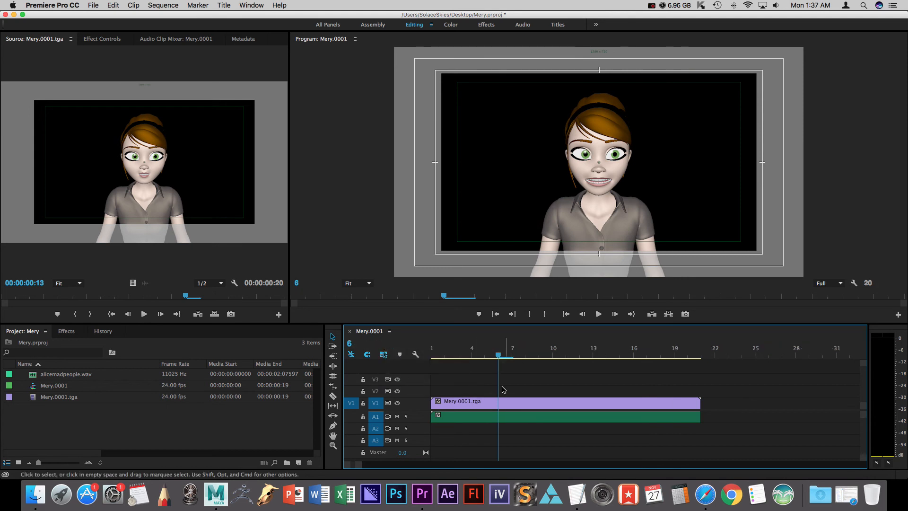
# Try shifting the video clip about two frames later on V1 and play the sequence.
pyautogui.click(435, 356)
pyautogui.moveTo(435, 356); pyautogui.dragTo(458, 356)
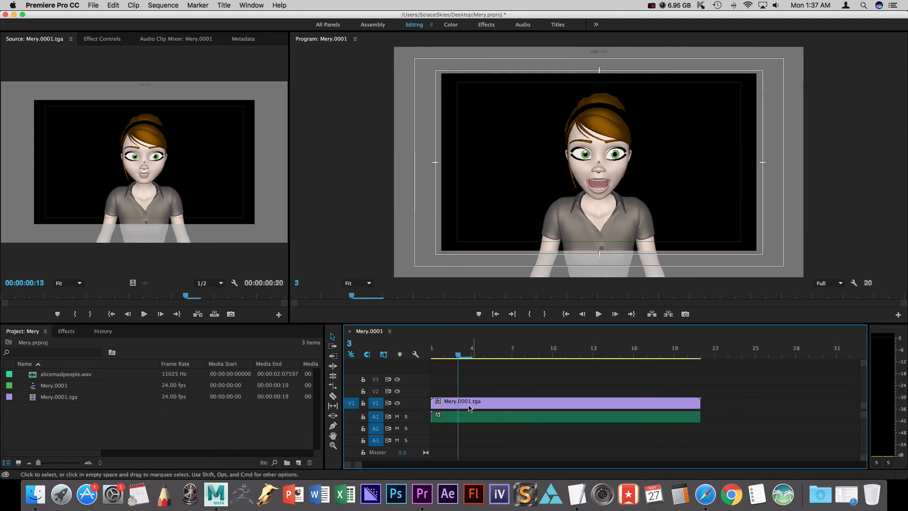
pyautogui.moveTo(465, 407); pyautogui.dragTo(492, 407)
pyautogui.click(599, 314)
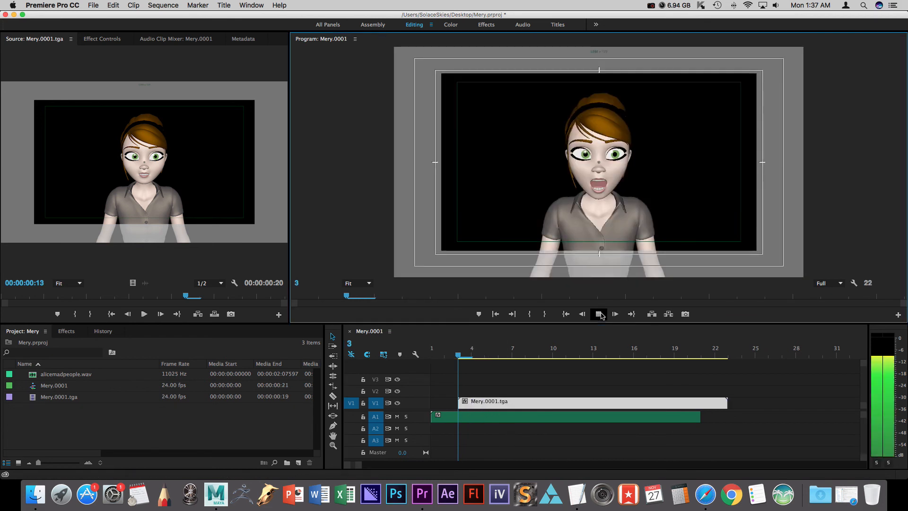
# Move the video clip back to the sequence start and play from the beginning.
pyautogui.moveTo(518, 411); pyautogui.dragTo(491, 406)
pyautogui.press('Home')
pyautogui.press('space')
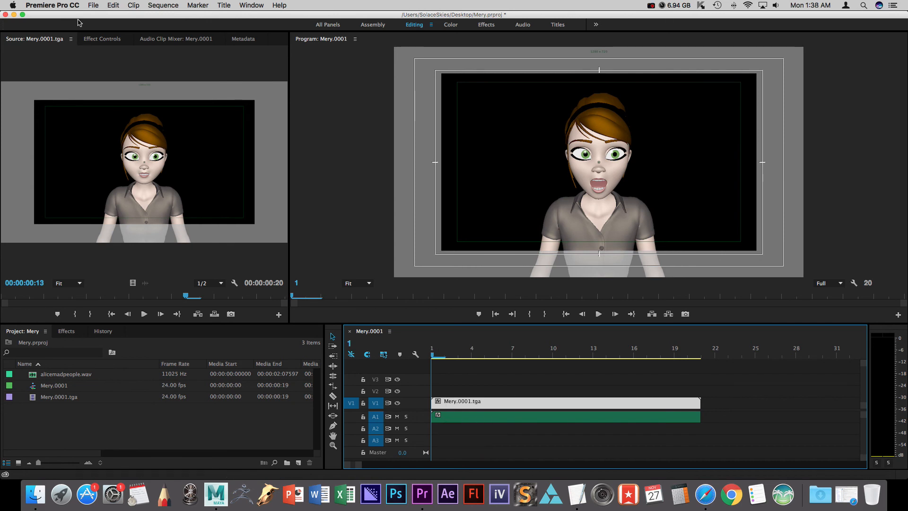
# Increase the video clip's Motion scale to 131 and play the sequence back.
pyautogui.click(89, 38)
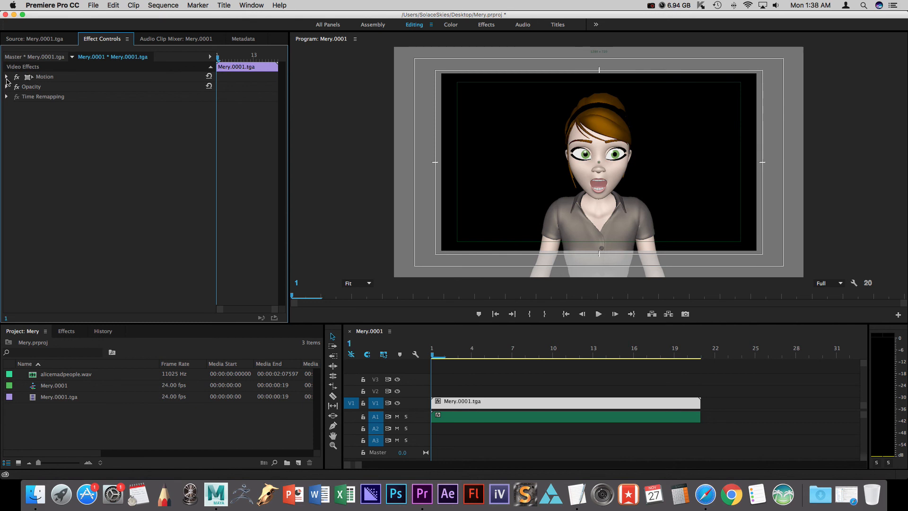
pyautogui.click(7, 78)
pyautogui.moveTo(112, 98); pyautogui.dragTo(126, 98)
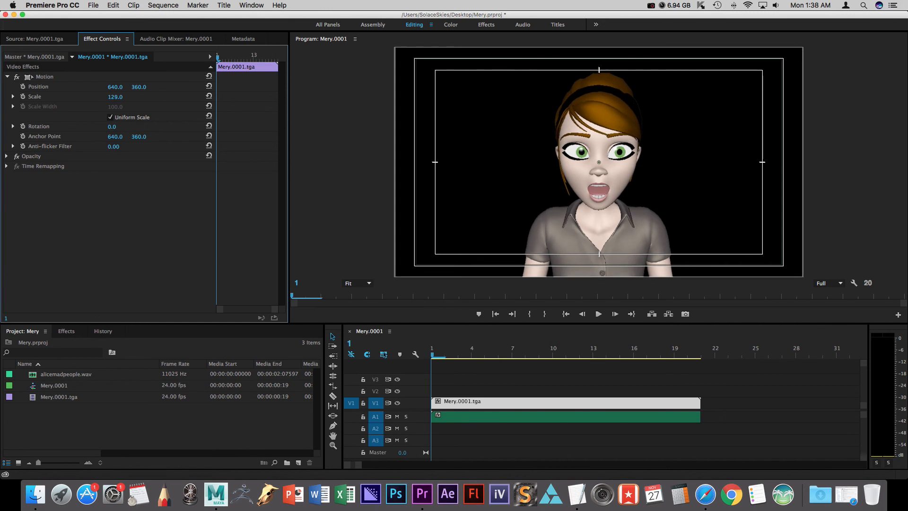
pyautogui.click(599, 314)
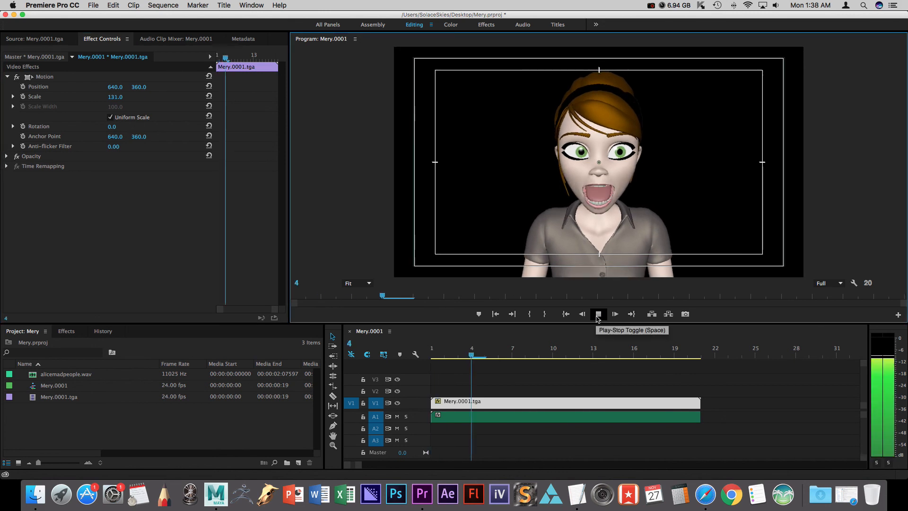
pyautogui.click(598, 314)
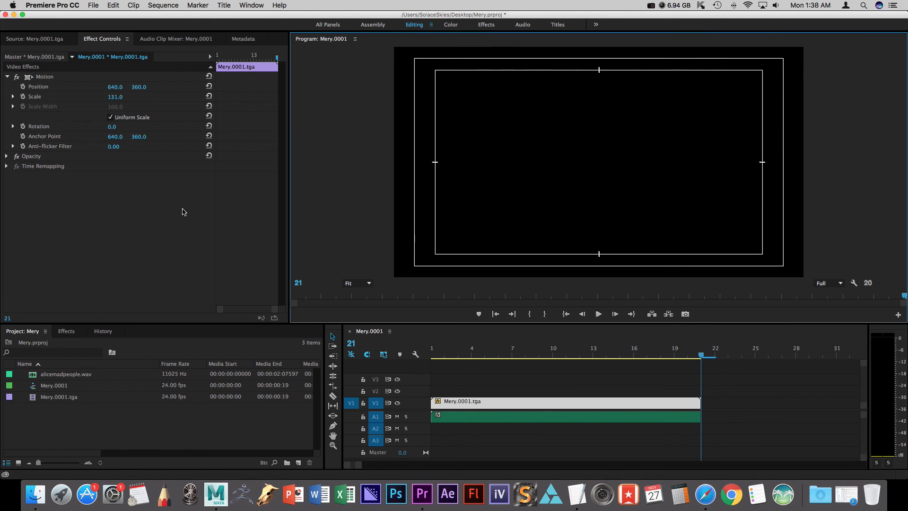
# Open the Export Media settings and preview the source and output frames.
pyautogui.click(95, 6)
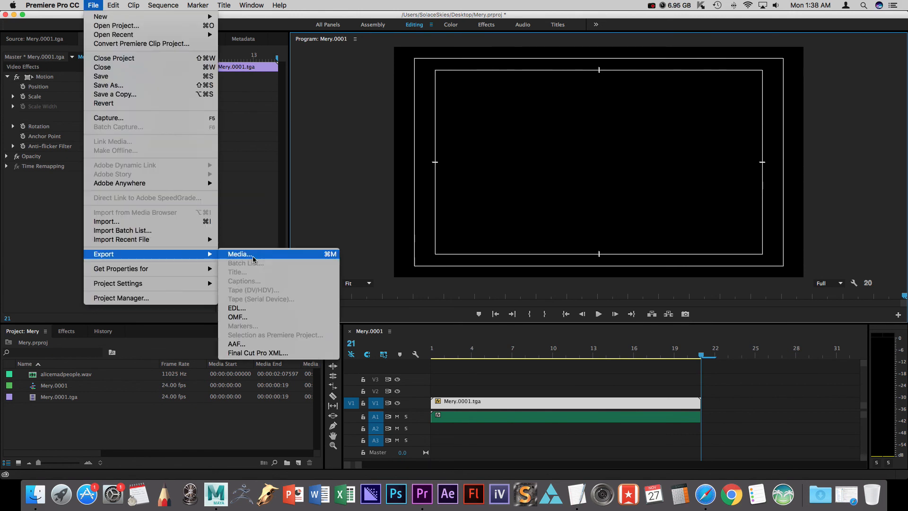
pyautogui.click(254, 260)
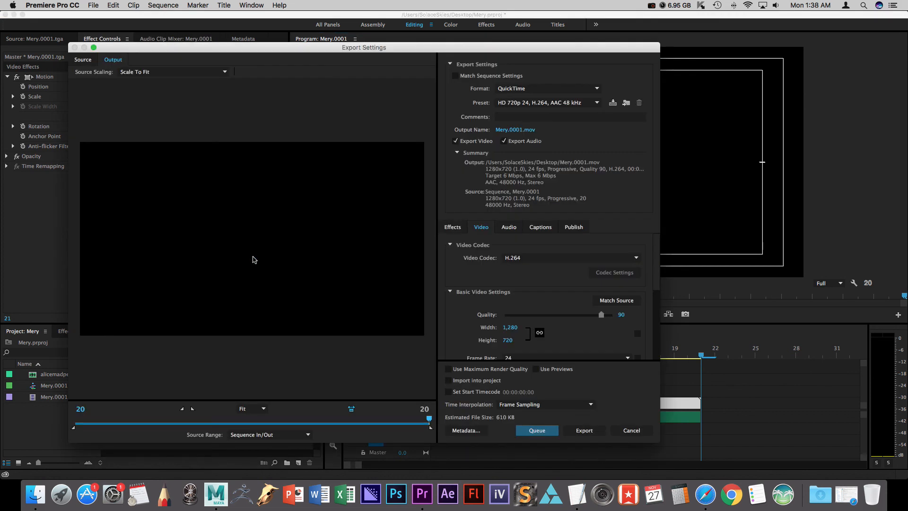
pyautogui.moveTo(481, 50); pyautogui.dragTo(535, 48)
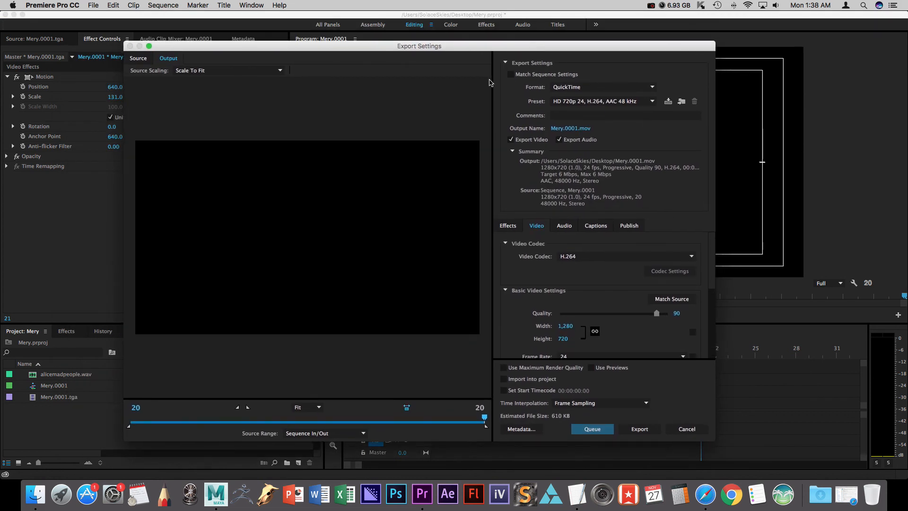
pyautogui.moveTo(376, 418); pyautogui.dragTo(332, 423)
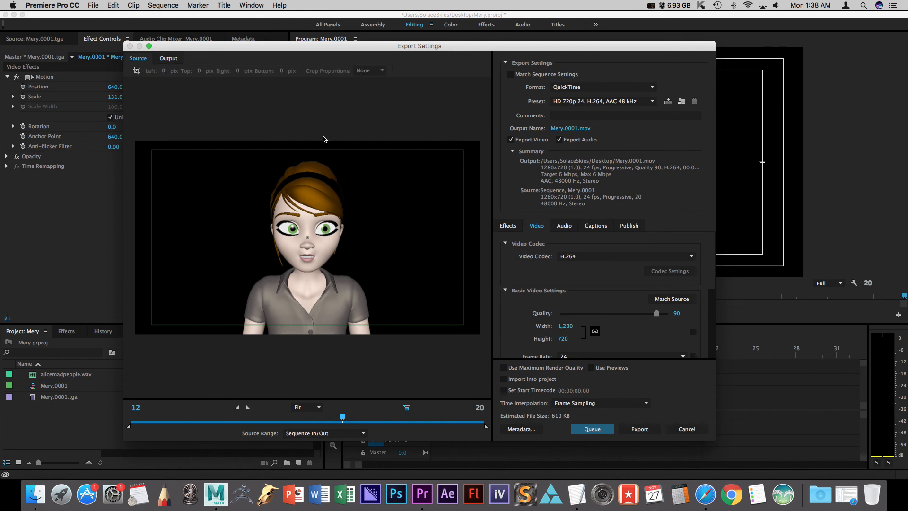
pyautogui.click(146, 60)
pyautogui.click(167, 60)
pyautogui.click(145, 60)
pyautogui.click(167, 60)
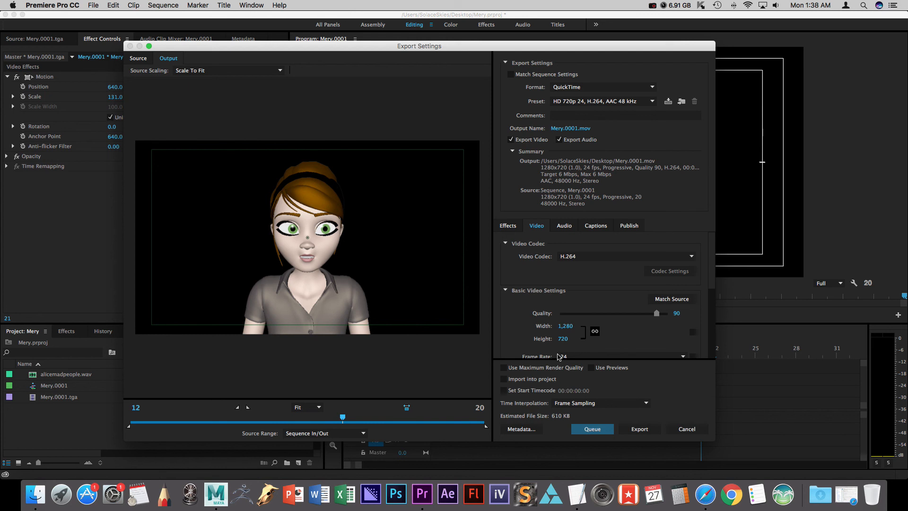
# Choose the NTSC DV 24p export preset.
pyautogui.click(578, 101)
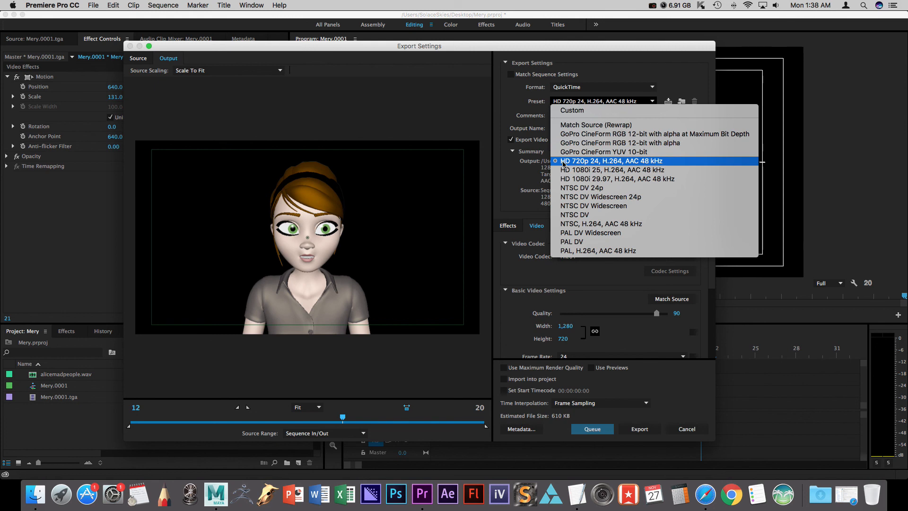
pyautogui.click(610, 188)
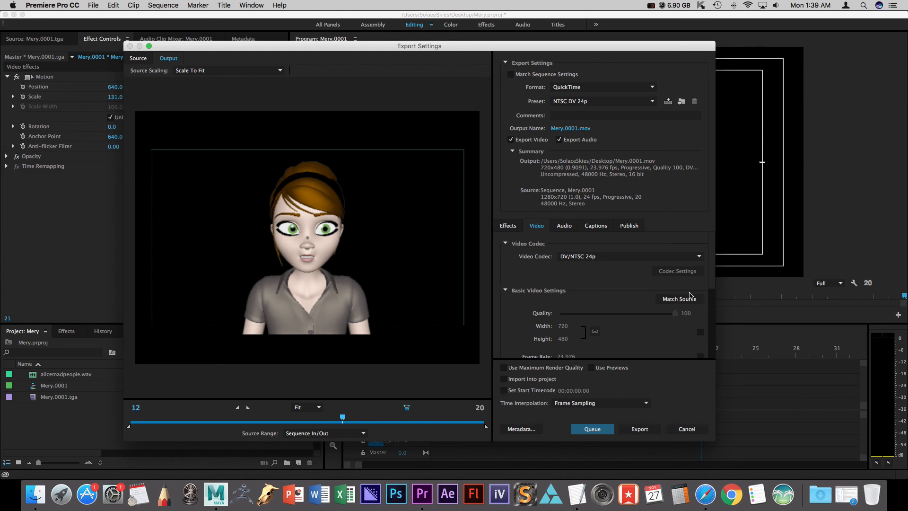
# Change the video codec to H.264 and match the source video settings.
pyautogui.click(583, 258)
pyautogui.click(580, 257)
pyautogui.click(578, 260)
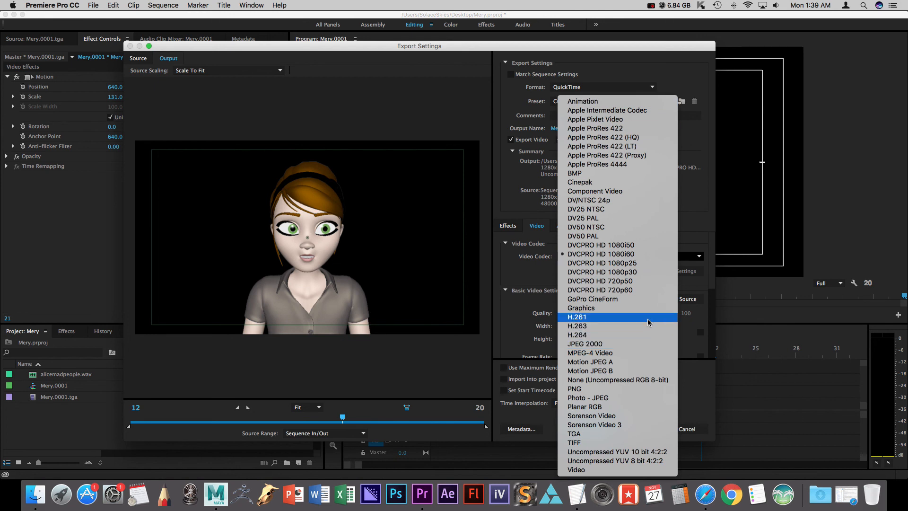
pyautogui.click(642, 336)
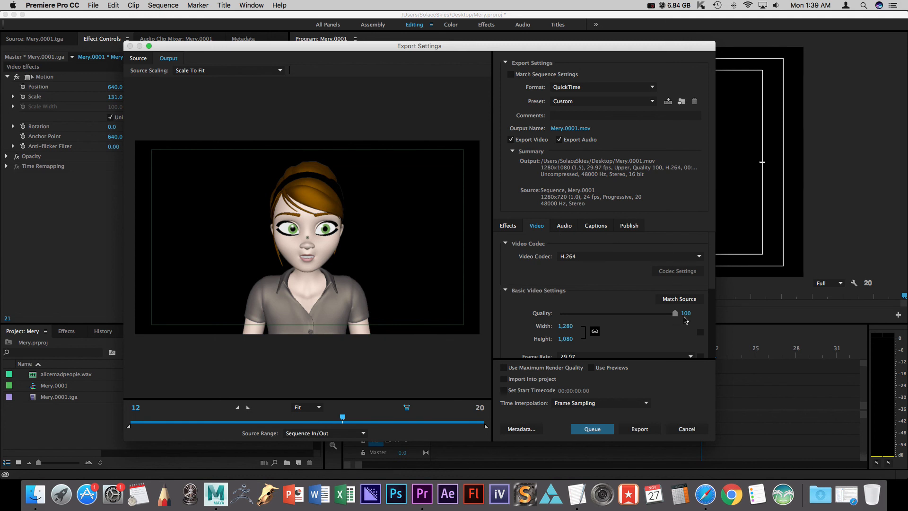
pyautogui.click(687, 300)
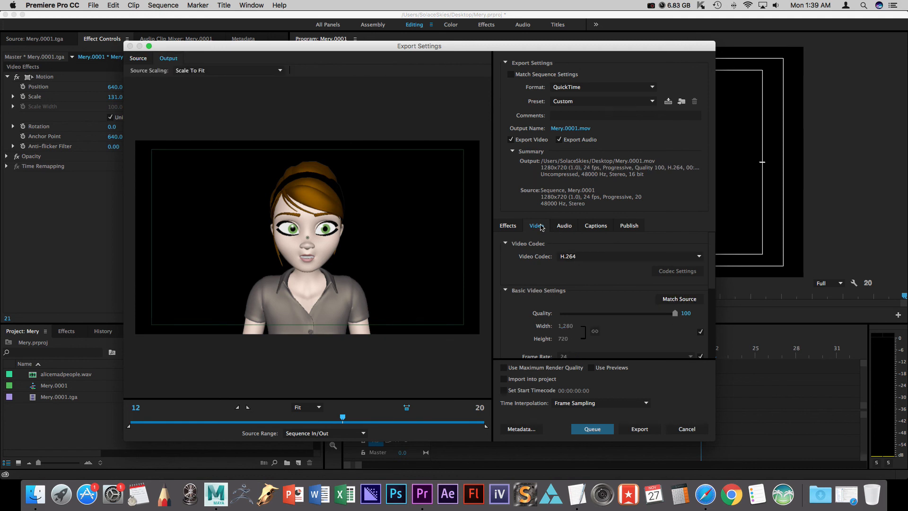
# Set the video codec to Animation and match the source video settings.
pyautogui.click(595, 261)
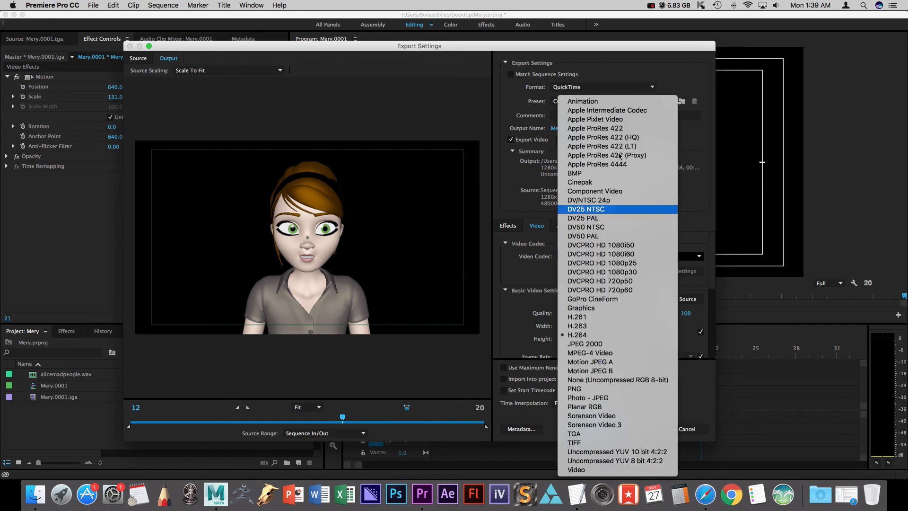
pyautogui.click(593, 102)
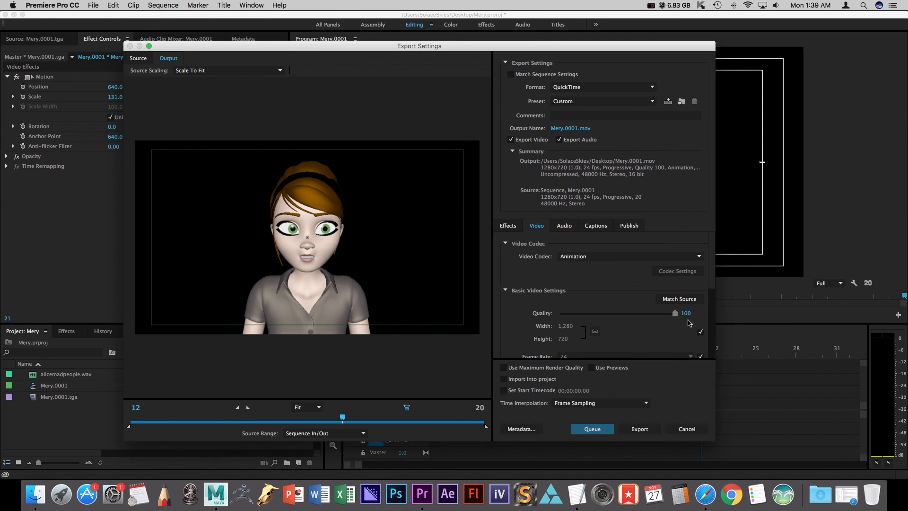
pyautogui.click(684, 300)
# Try the NTSC DV Widescreen 24p export preset and inspect its video codec.
pyautogui.click(557, 102)
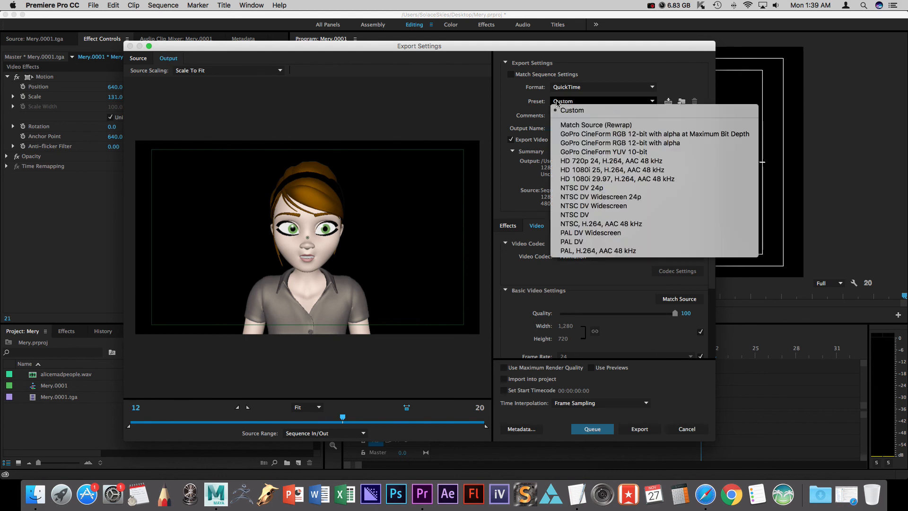
pyautogui.click(598, 198)
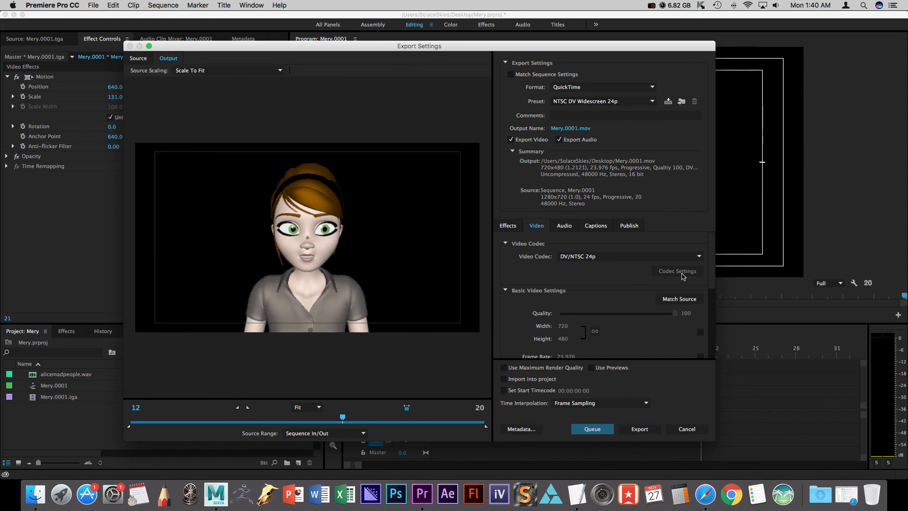
pyautogui.click(583, 257)
pyautogui.click(582, 259)
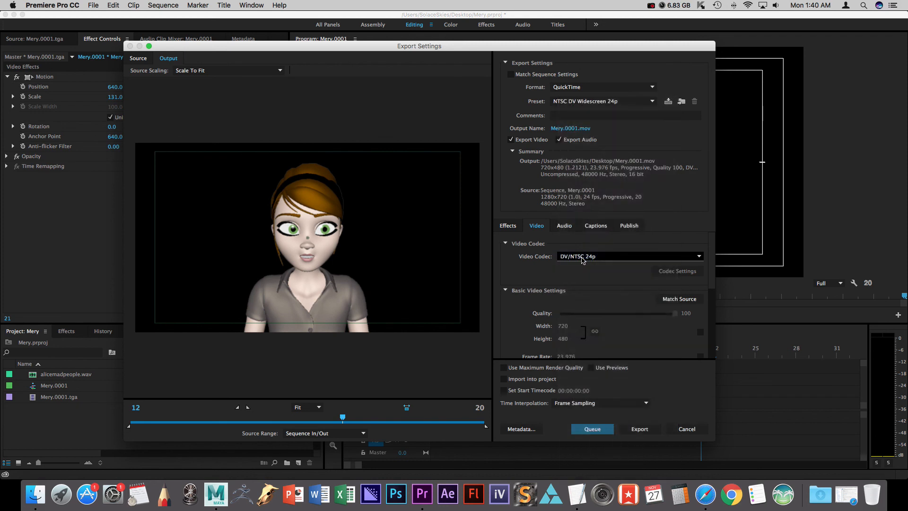
pyautogui.click(583, 258)
# Return the preset to Custom with the Animation codec and match the source video settings.
pyautogui.click(584, 98)
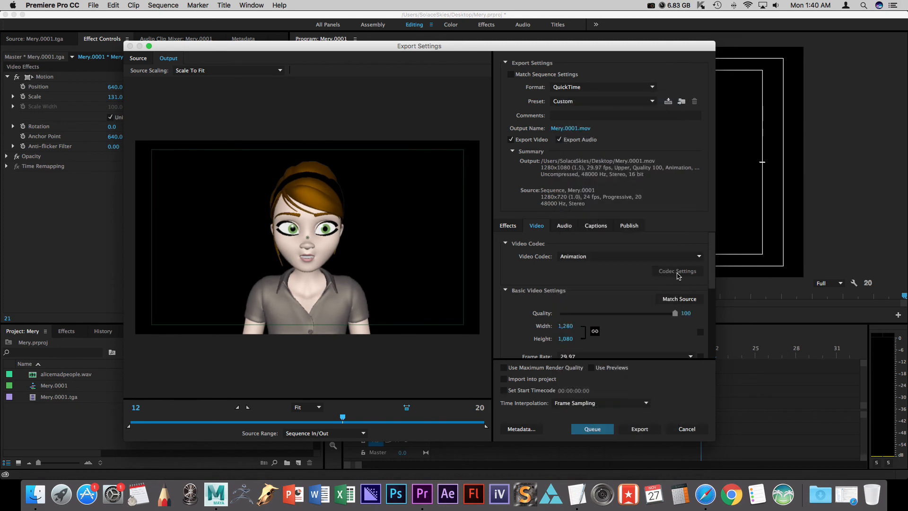
pyautogui.click(680, 300)
# Compare the source and output previews, then rename the output file as Mery on the Desktop.
pyautogui.click(141, 60)
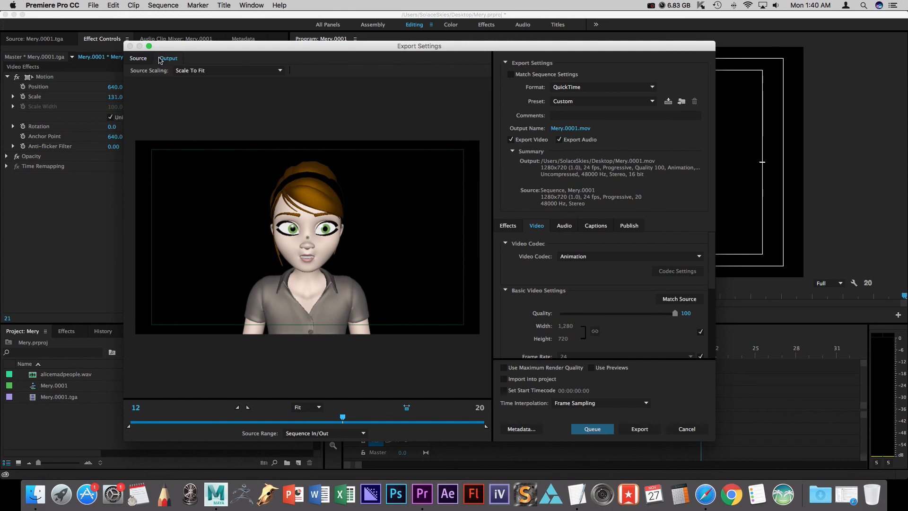
pyautogui.click(168, 60)
pyautogui.click(570, 129)
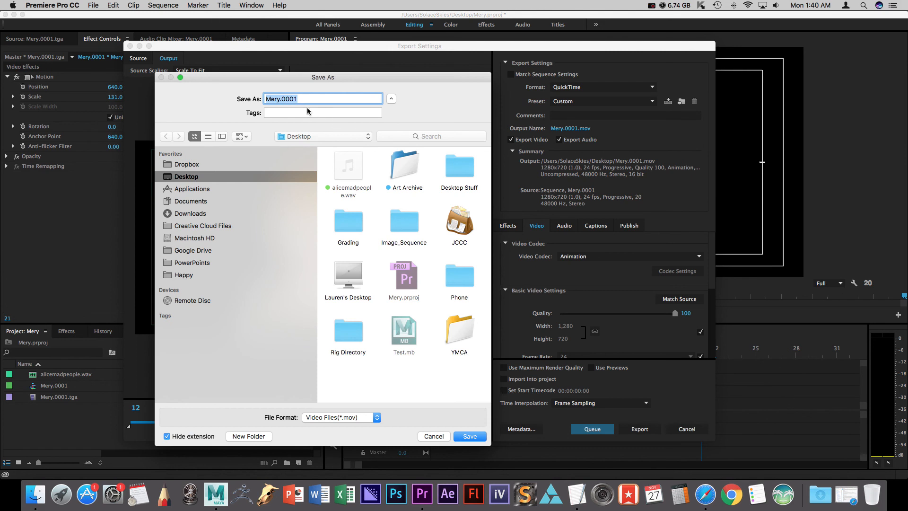
pyautogui.write('Mery')
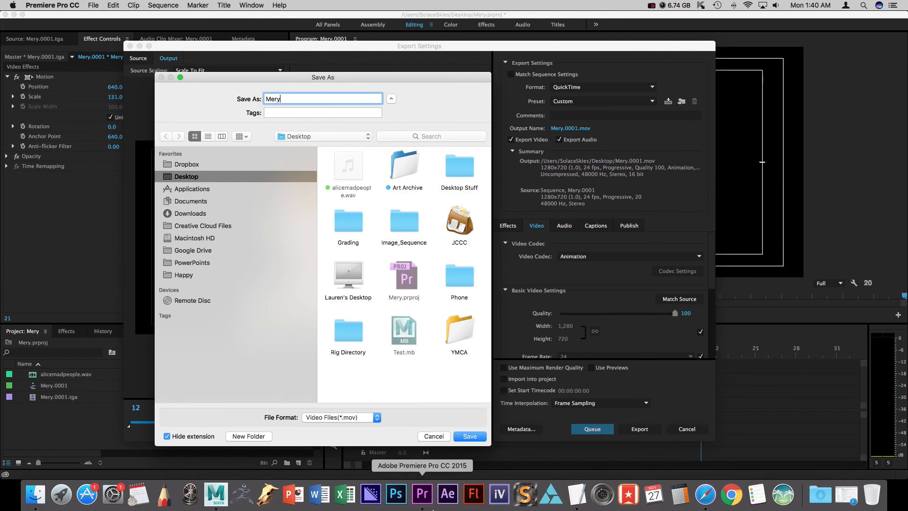
pyautogui.click(477, 437)
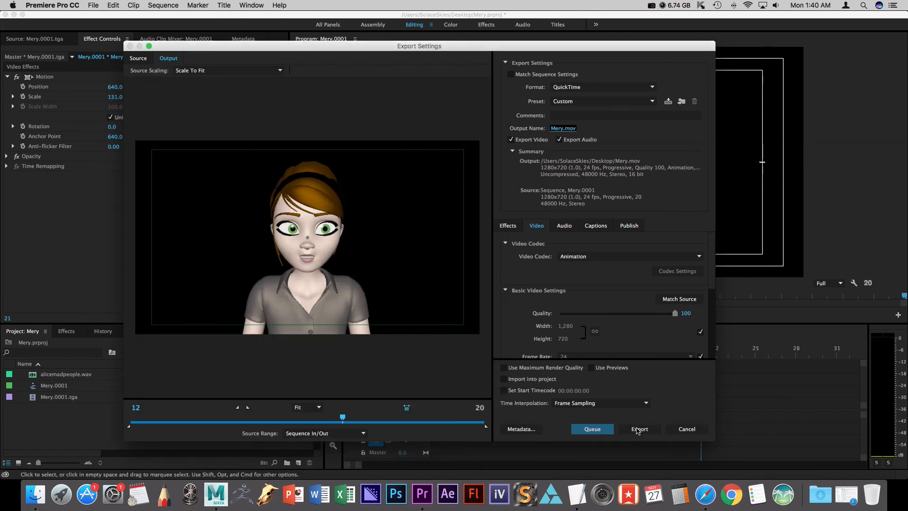
# Export the sequence as the QuickTime movie.
pyautogui.click(639, 429)
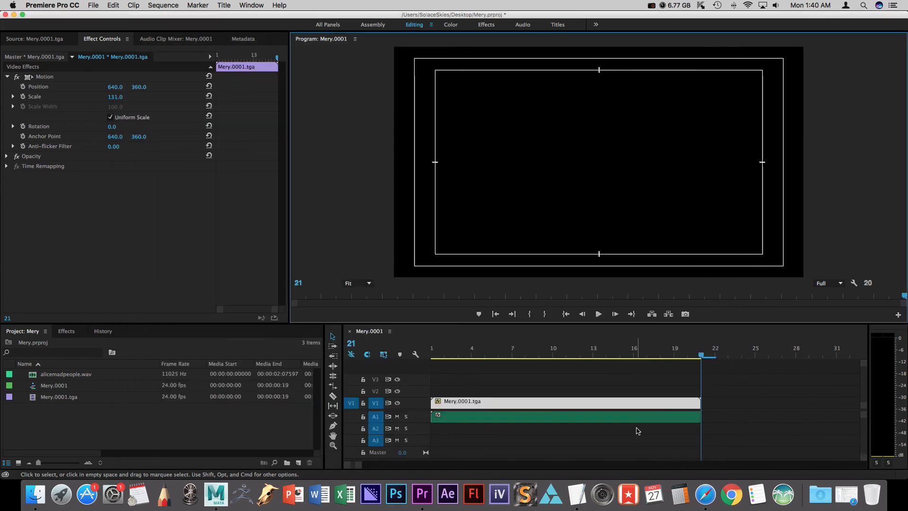
pyautogui.moveTo(344, 17); pyautogui.dragTo(163, 17)
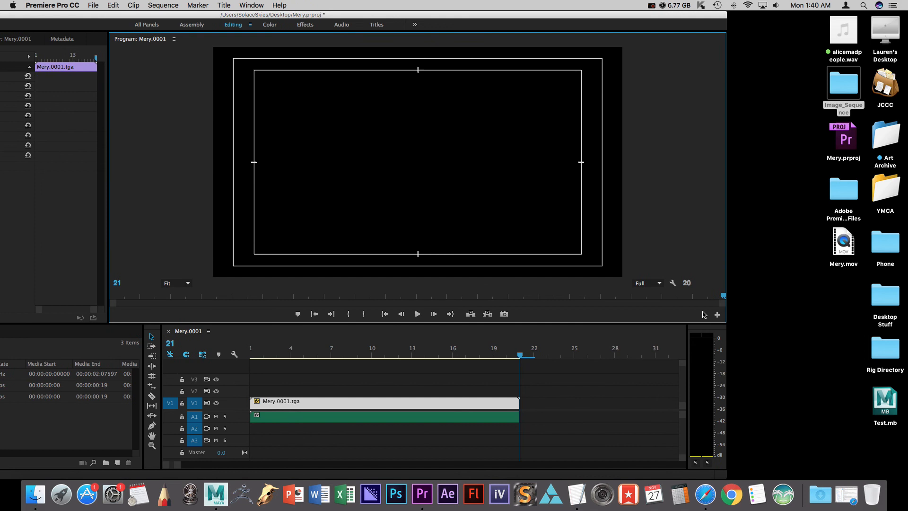
# Open the exported Mery.mov from the Desktop in QuickTime Player and play it.
pyautogui.doubleClick(849, 246)
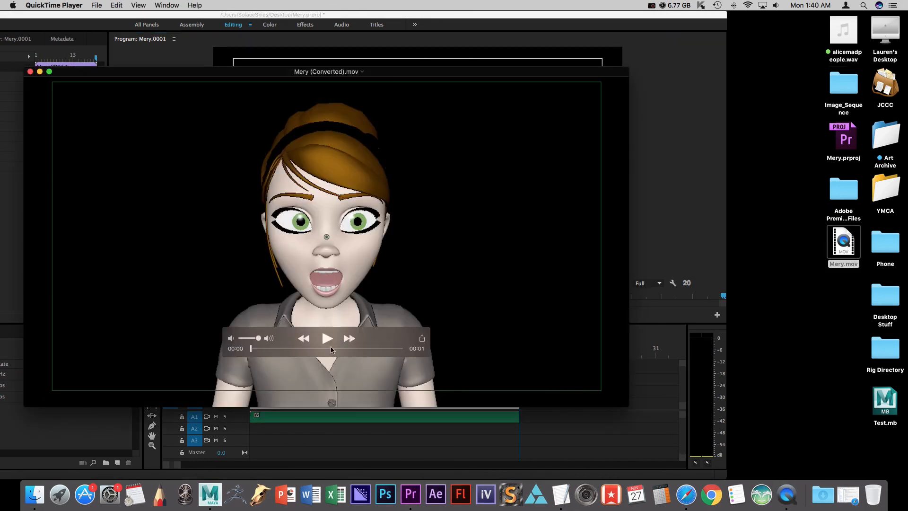
pyautogui.click(326, 338)
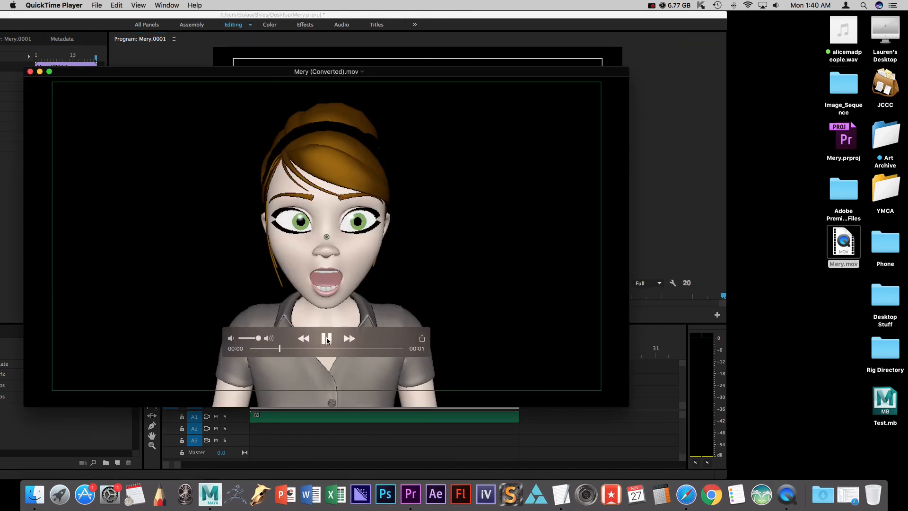